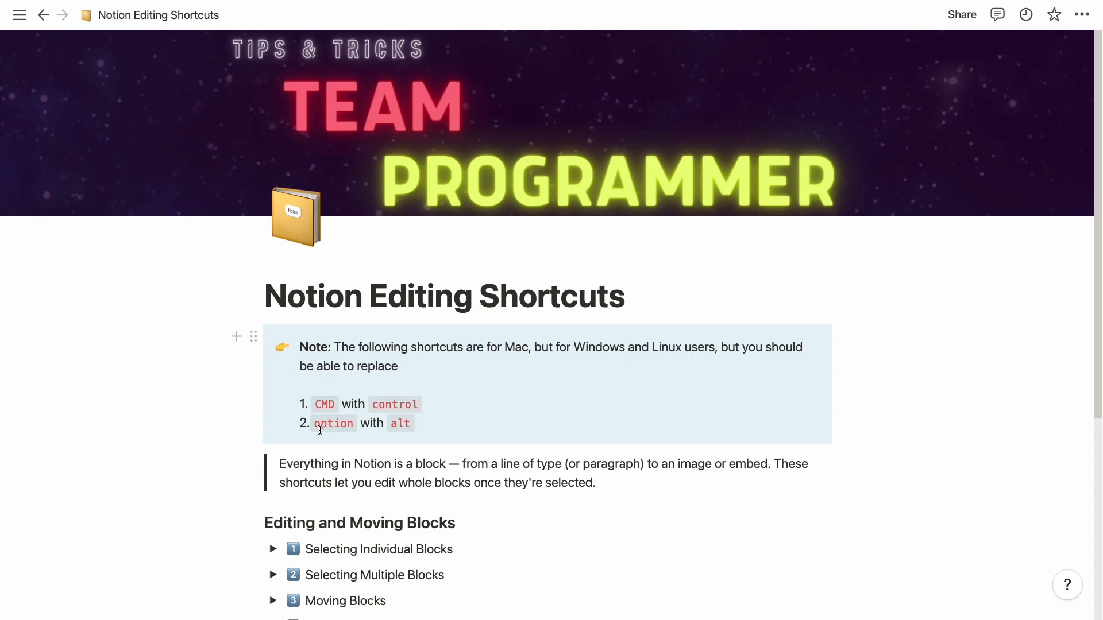
Step: Scroll past the banner to the Editing and Moving Blocks list of seven toggles
scroll(320, 429, down, 5)
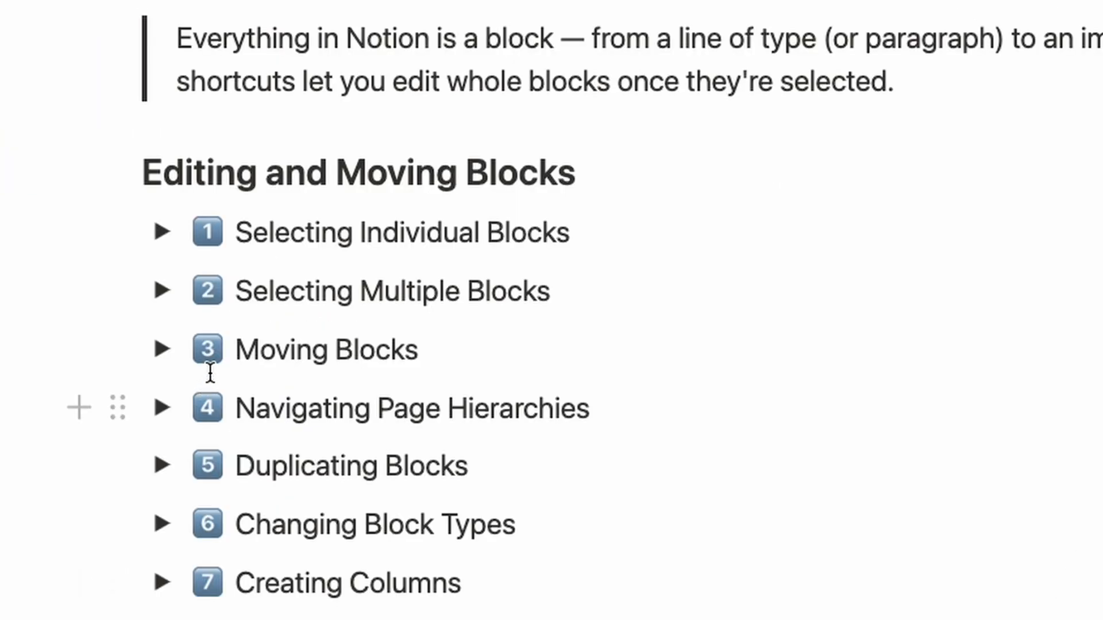
Step: Expand Selecting Individual Blocks, delete and restore the esc line, then select all text in the CMD + a line
click(171, 242)
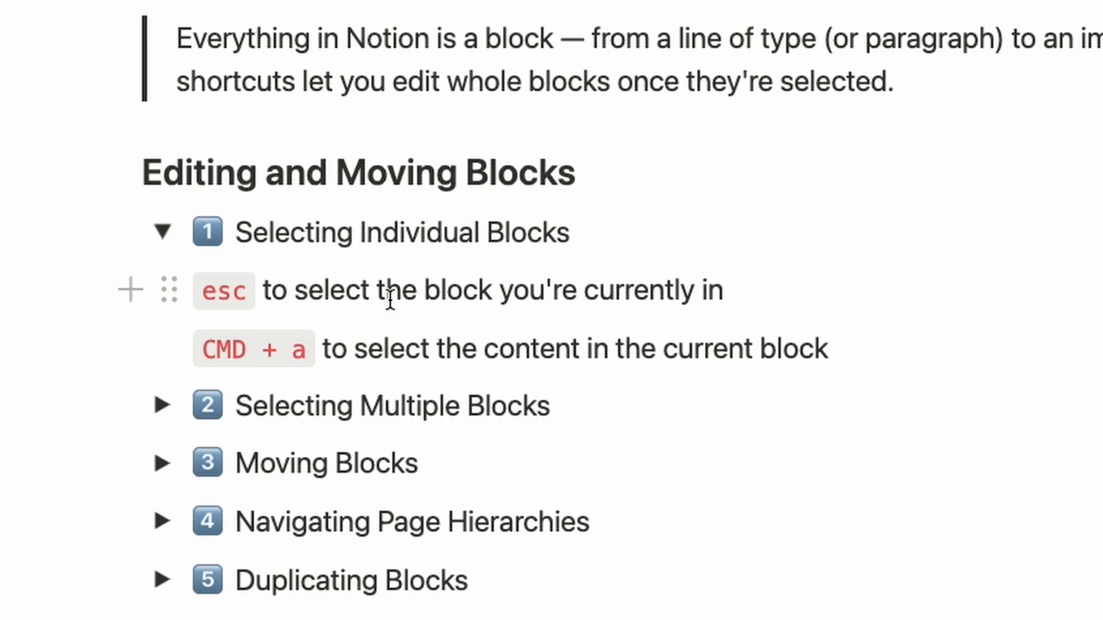
key(Escape)
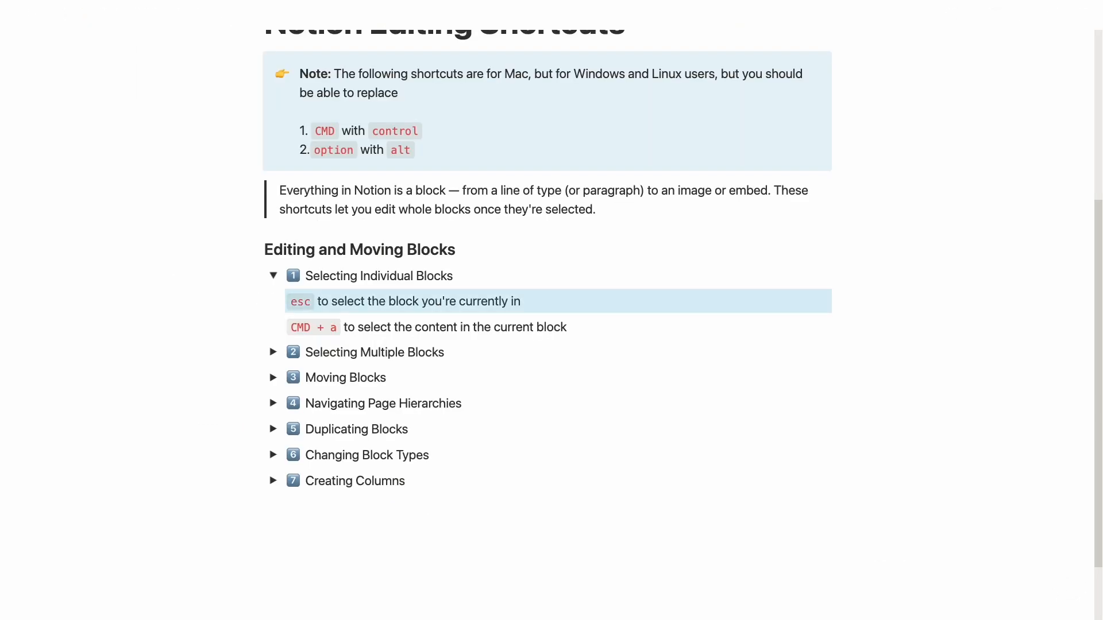
key(BackSpace)
key(super+z)
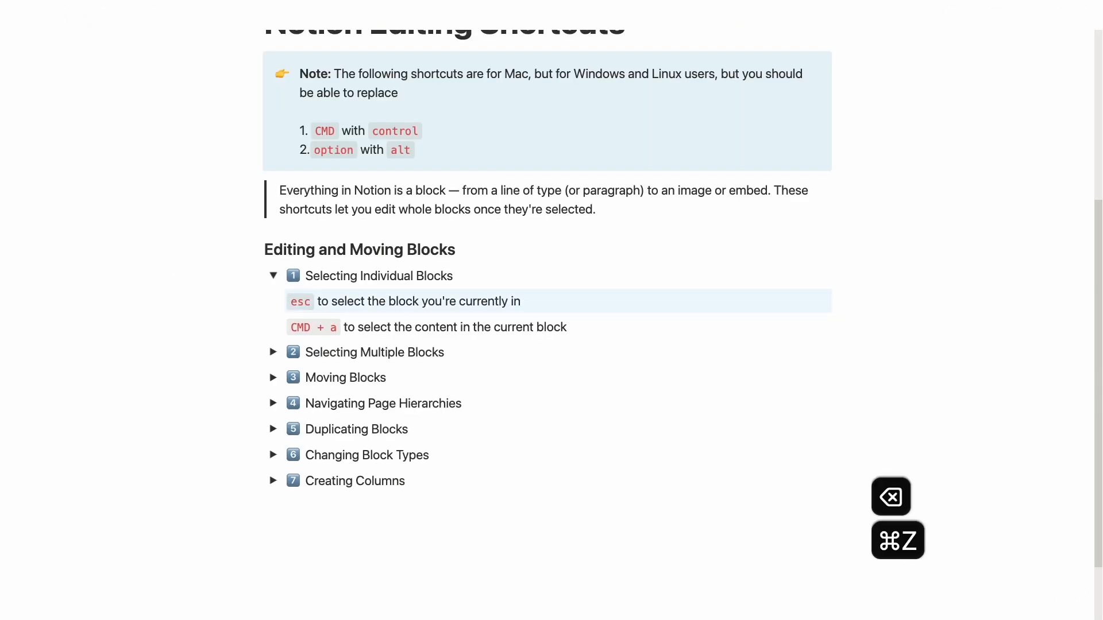
click(413, 325)
key(super+a)
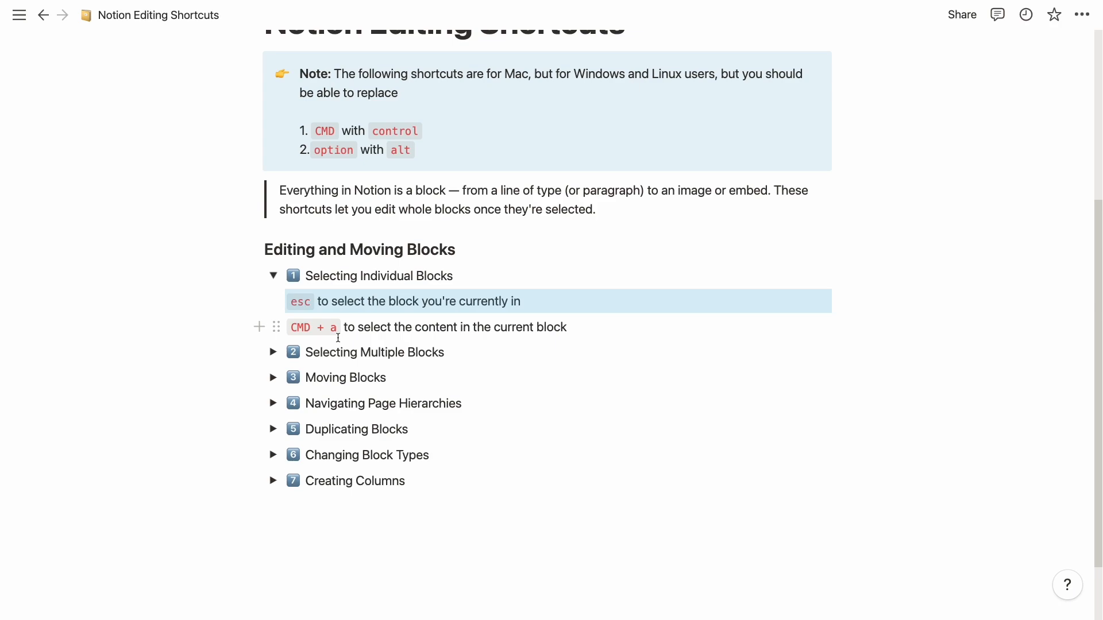
Step: Expand Selecting Multiple Blocks and extend a text selection from the Hold down item with Shift+arrows
click(275, 353)
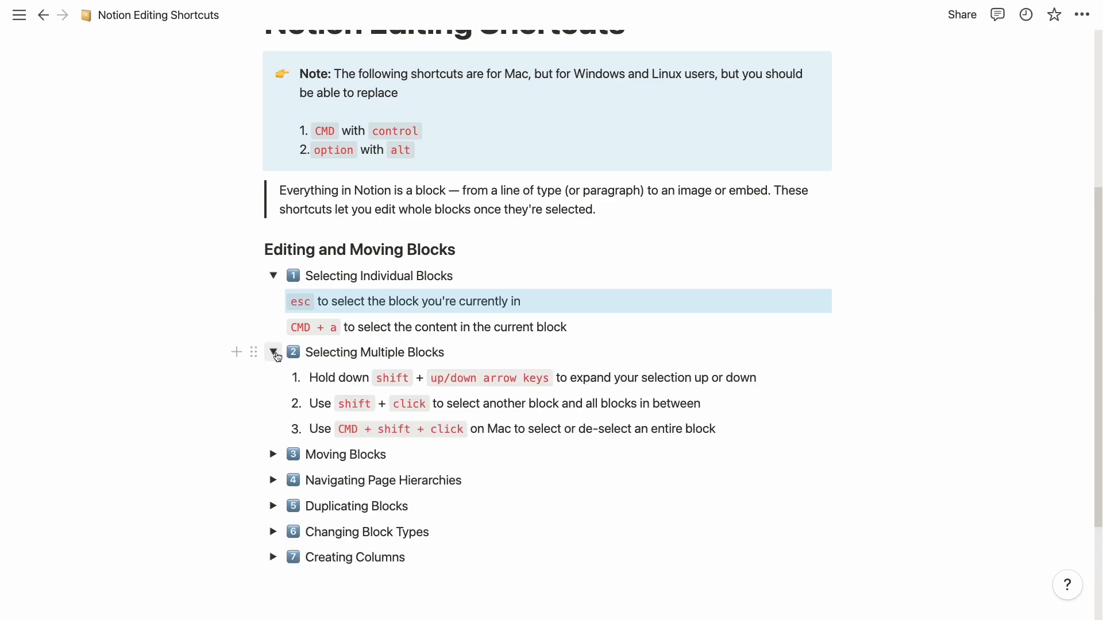
click(348, 377)
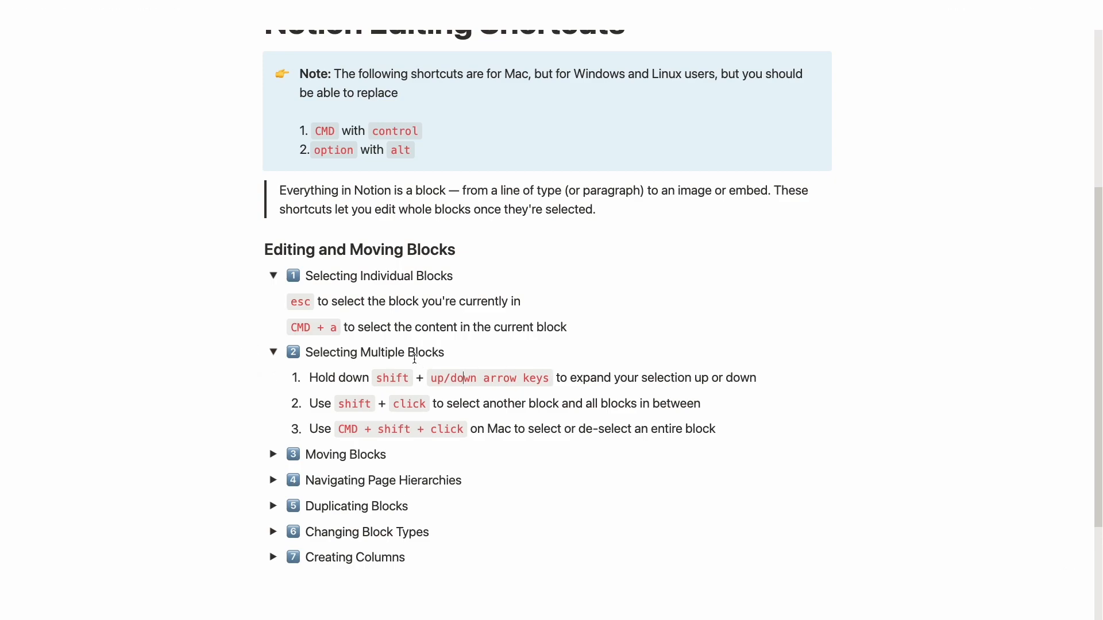
key(shift+Up)
key(shift+Up)
key(shift+Up)
key(shift+Up)
key(shift+Up)
key(shift+Down)
key(shift+Down)
key(shift+Down)
key(shift+Down)
key(shift+Down)
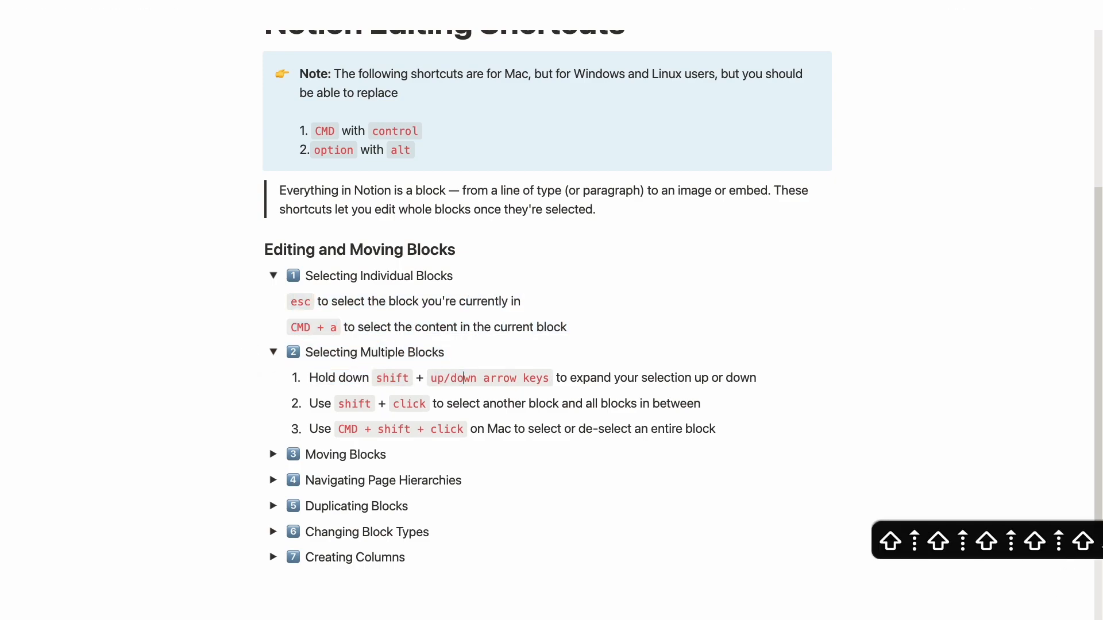
key(shift+Up)
key(shift+Up)
key(shift+Up)
Step: Open the first numbered item's block actions, then extend a block selection with Shift+arrows and clear it
click(278, 380)
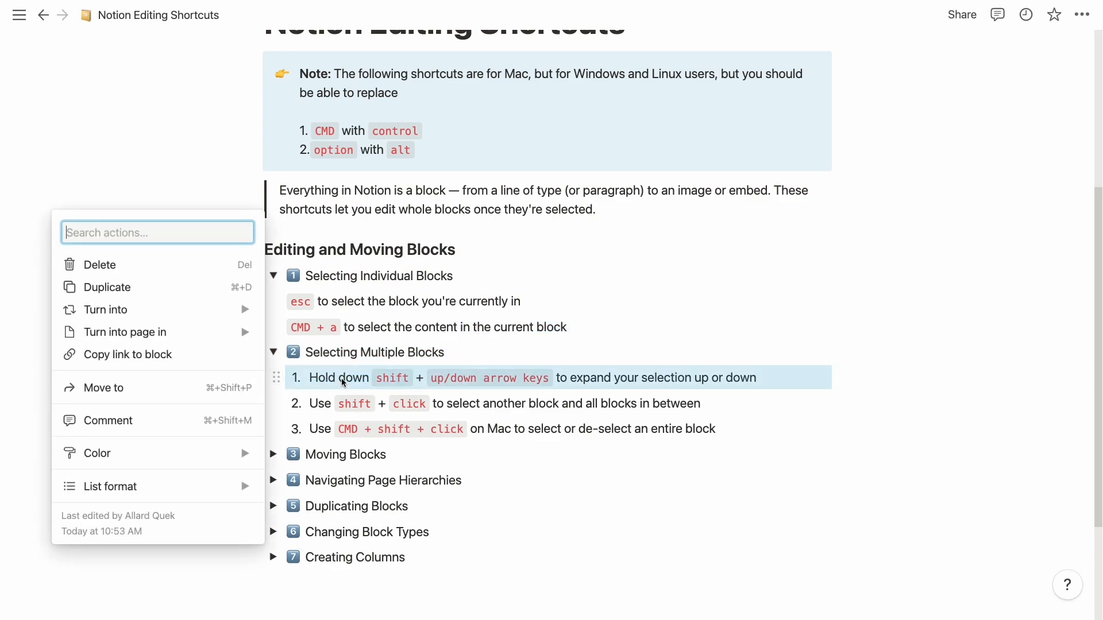
key(shift+Down)
key(Escape)
key(shift+Down)
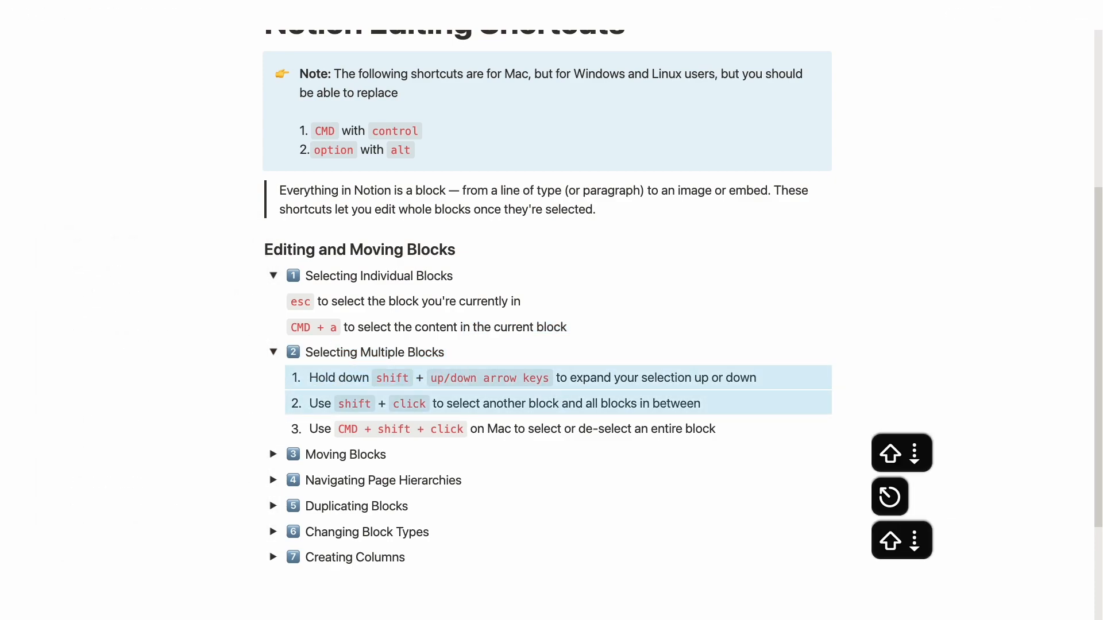
key(shift+Up)
key(shift+Up)
key(shift+Down)
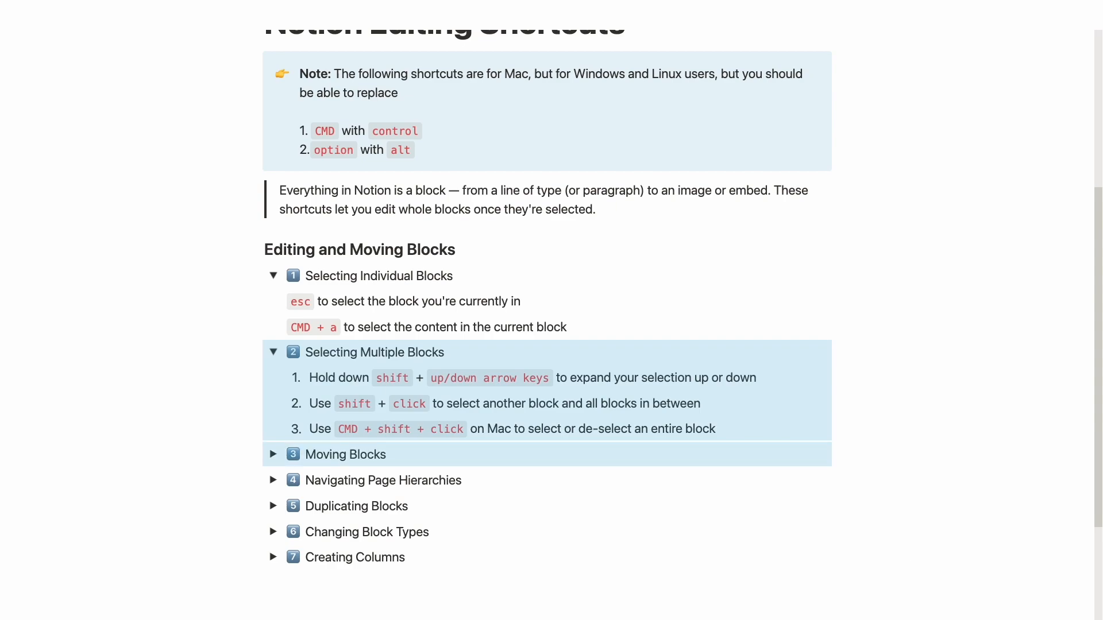
click(353, 369)
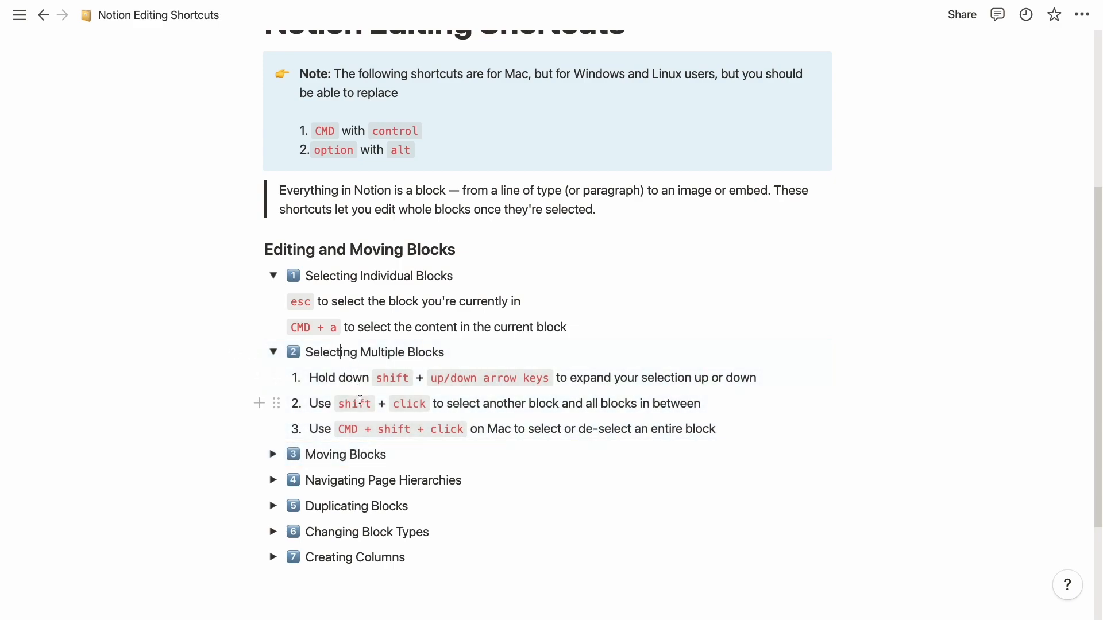
Step: Select the Selecting Multiple Blocks toggle, drag it without moving it, then select its first item
shift+click(538, 427)
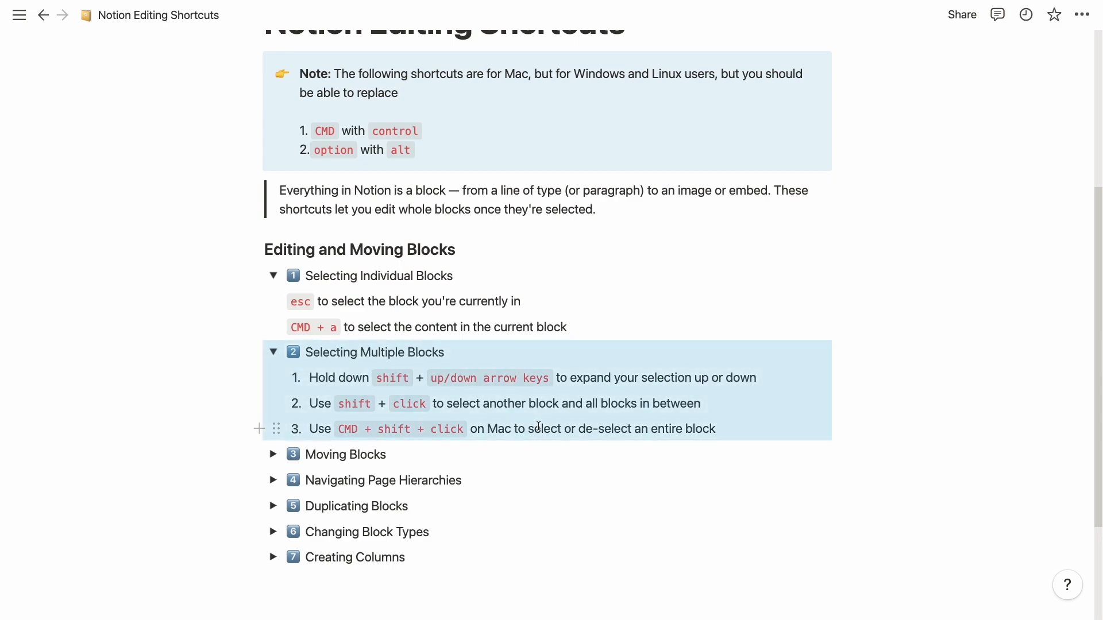
mouse_move(256, 352)
mouse_down()
mouse_move(266, 300)
mouse_move(253, 352)
mouse_up()
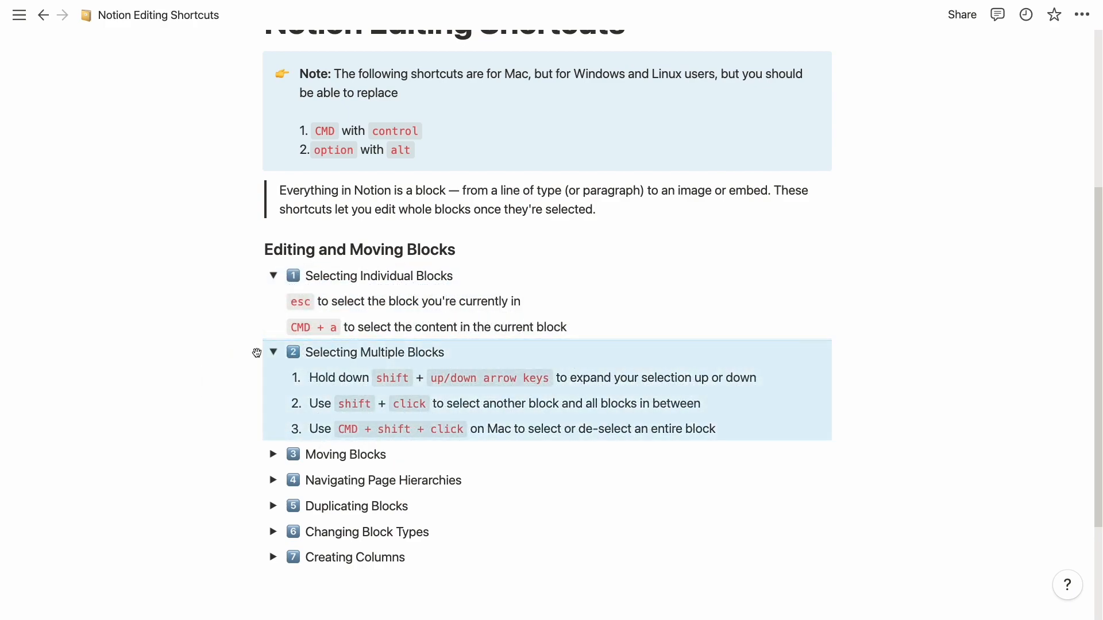
click(297, 370)
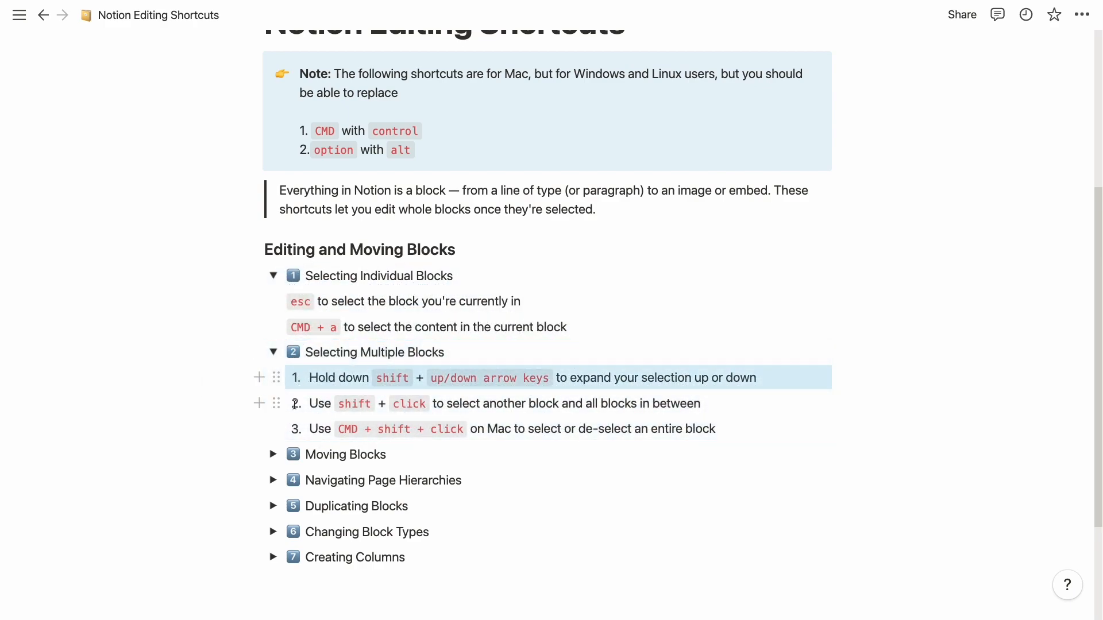
Step: Expand Moving Blocks, move its CMD + shift + arrow line up and back, then outdent and re-indent the TAB line
click(274, 454)
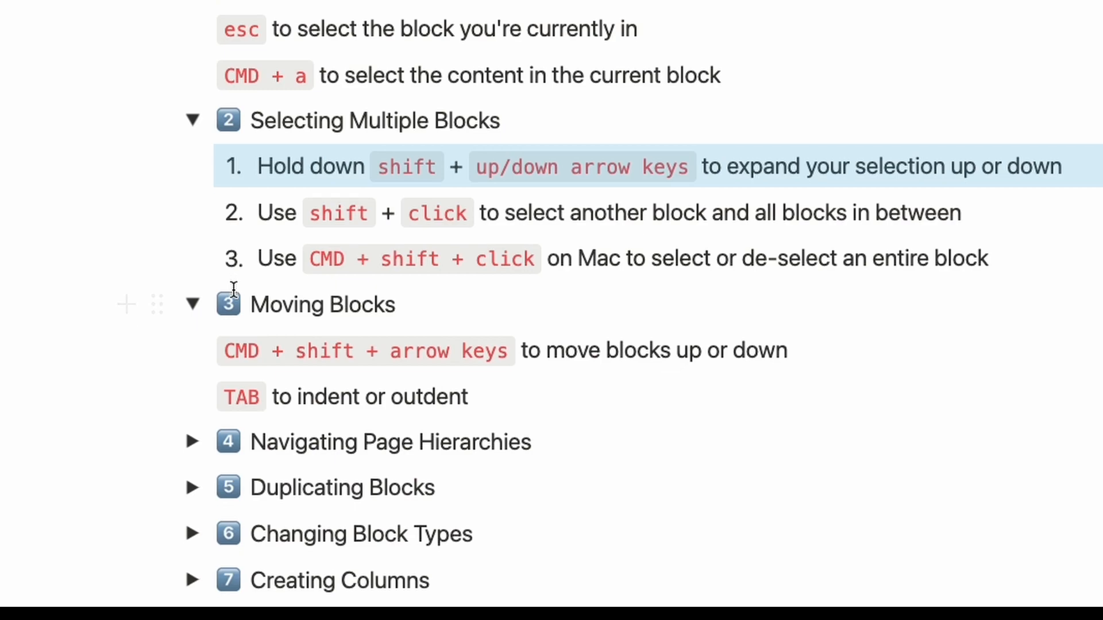
scroll(233, 289, down, 3)
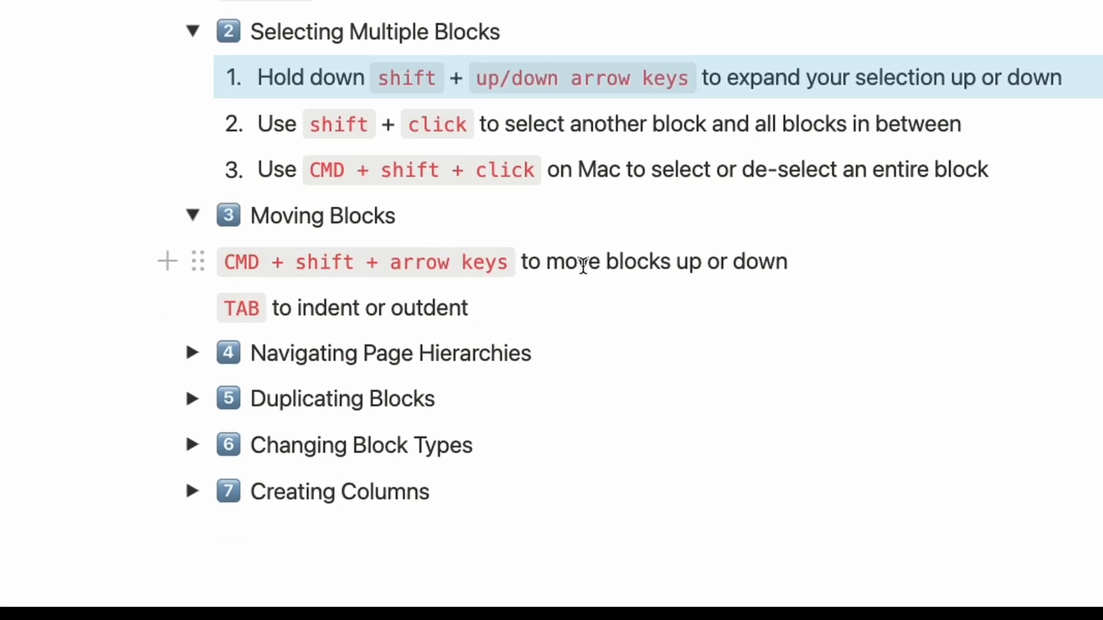
click(586, 262)
click(586, 266)
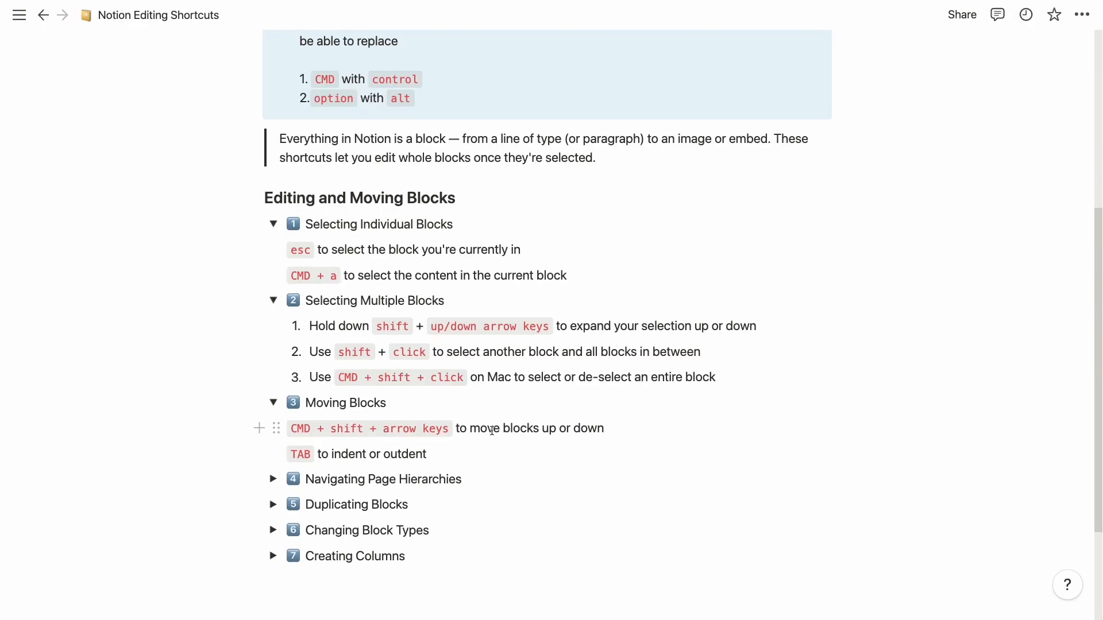
key(shift+super+Up)
key(shift+super+Up)
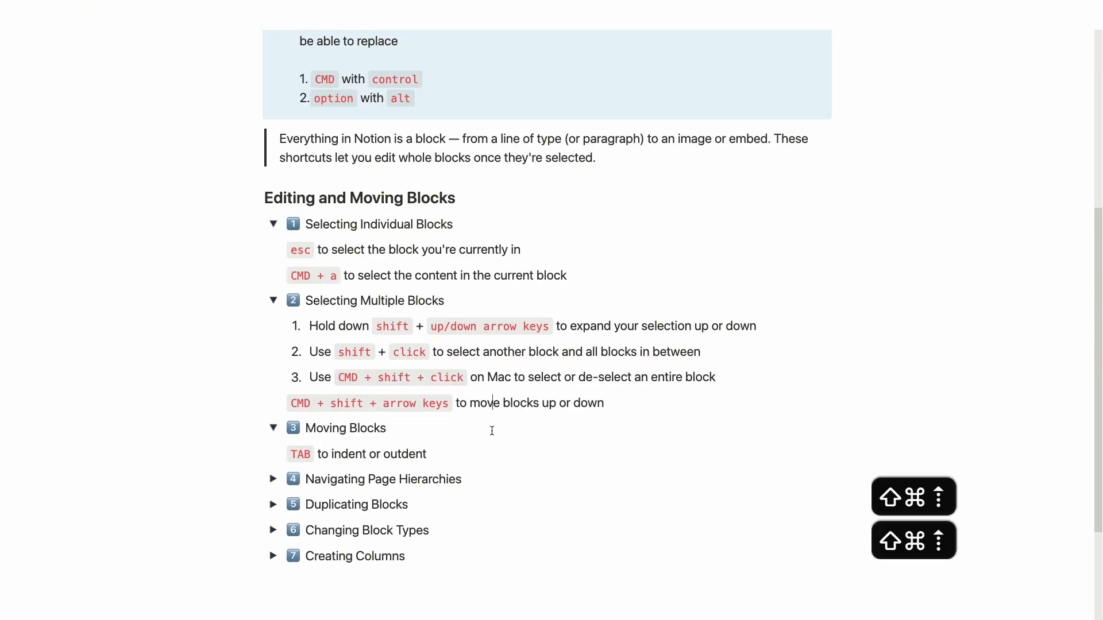
key(shift+super+Down)
key(shift+super+Down)
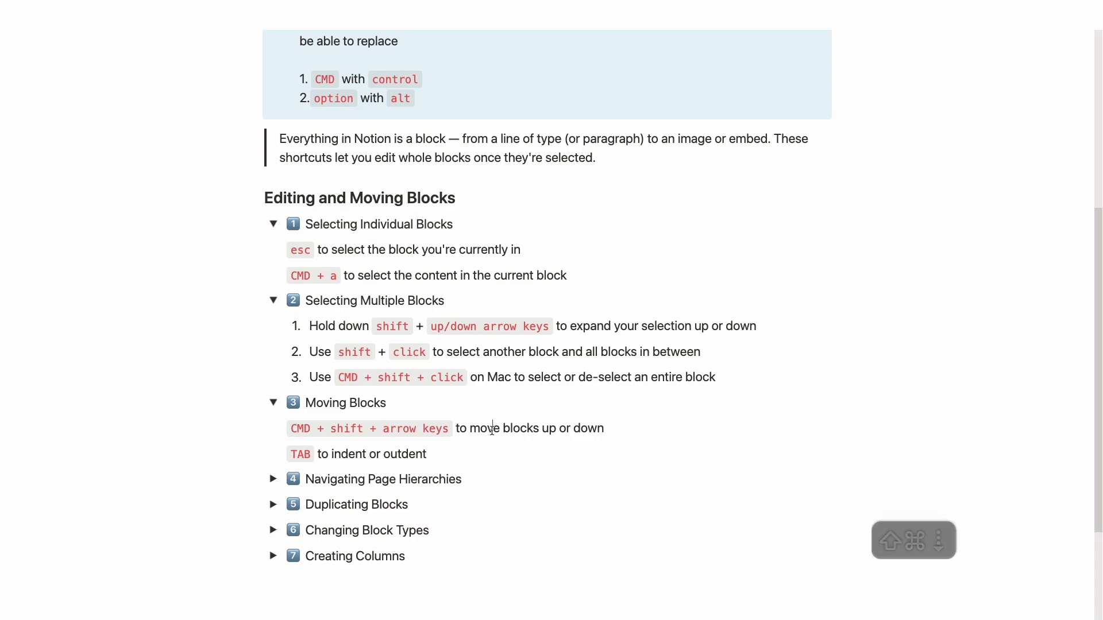
key(Down)
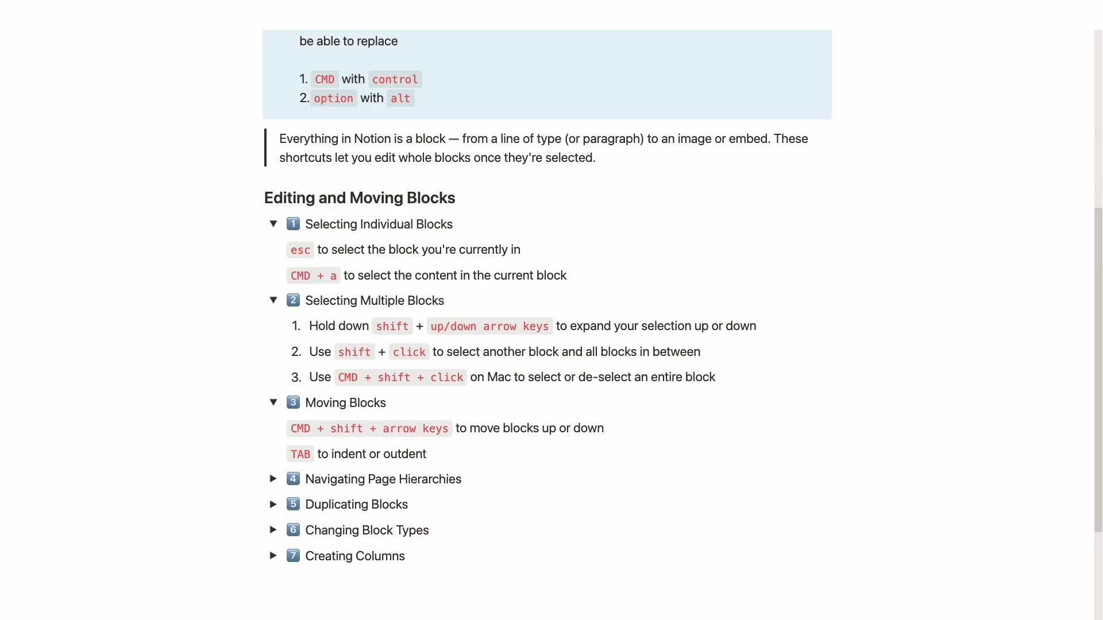
key(shift+Tab)
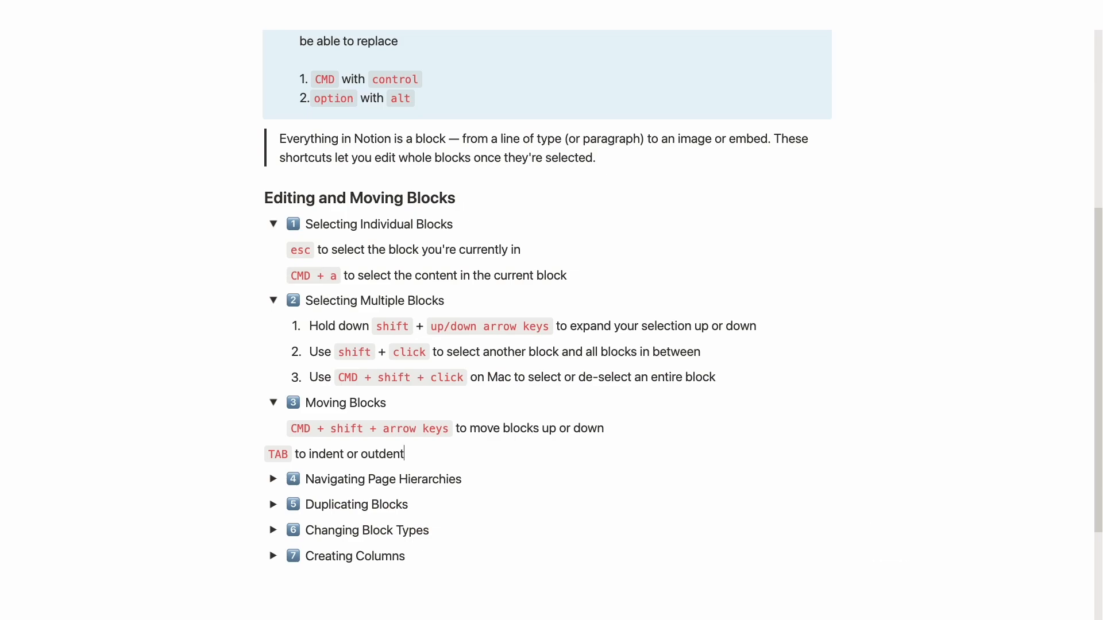
key(Tab)
key(Tab)
key(Tab)
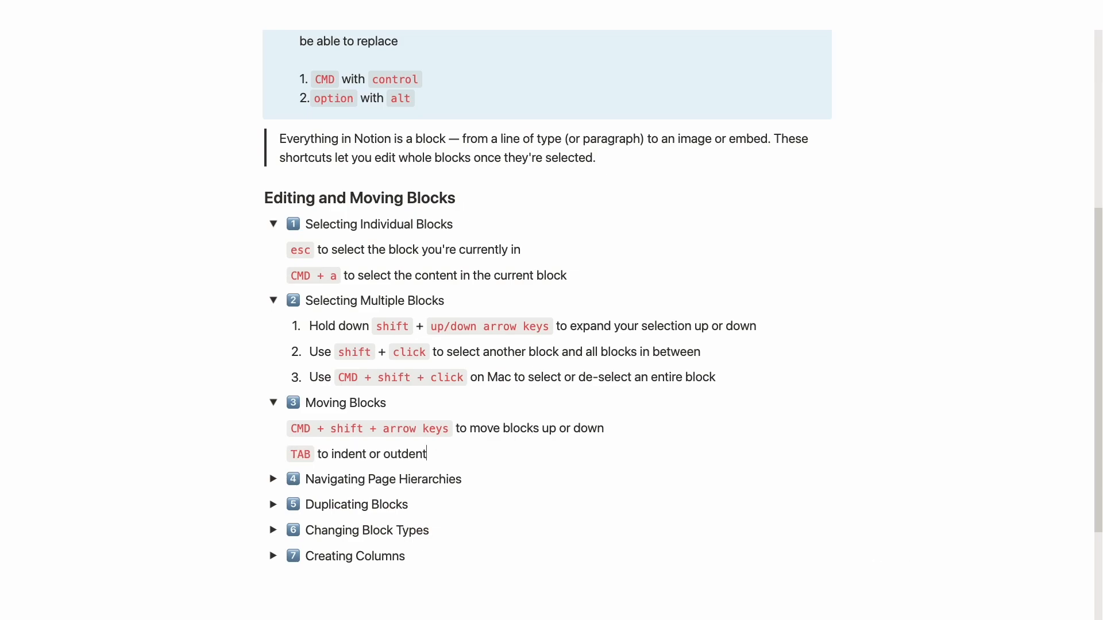
Step: Nest the third numbered item under the second, and both under the first, using Tab
shift+super+click(309, 378)
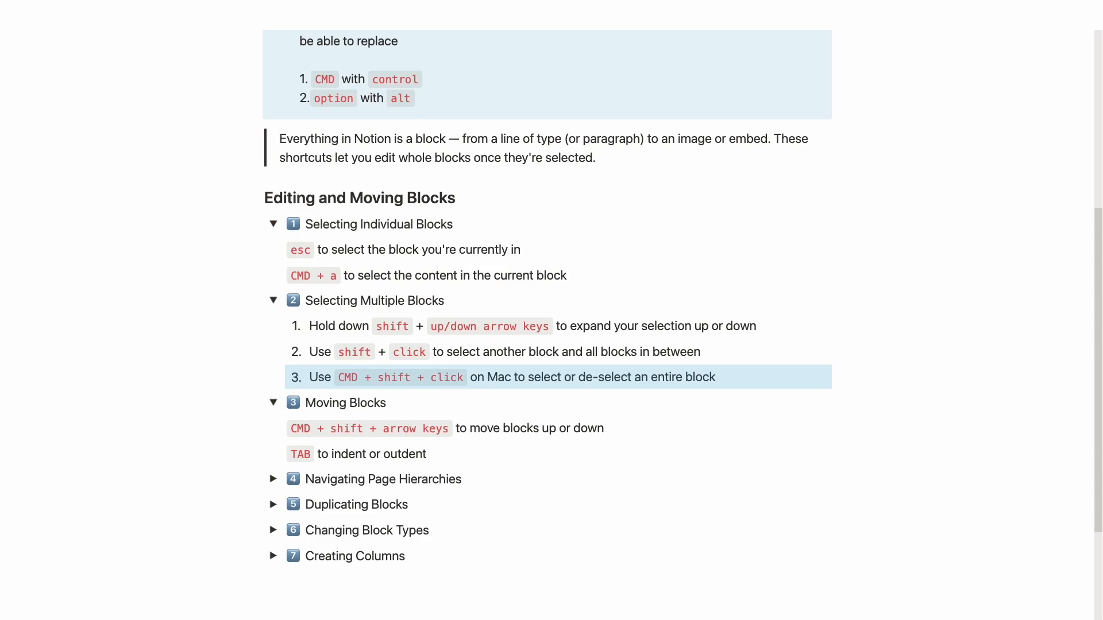
key(Tab)
shift+click(329, 358)
key(Tab)
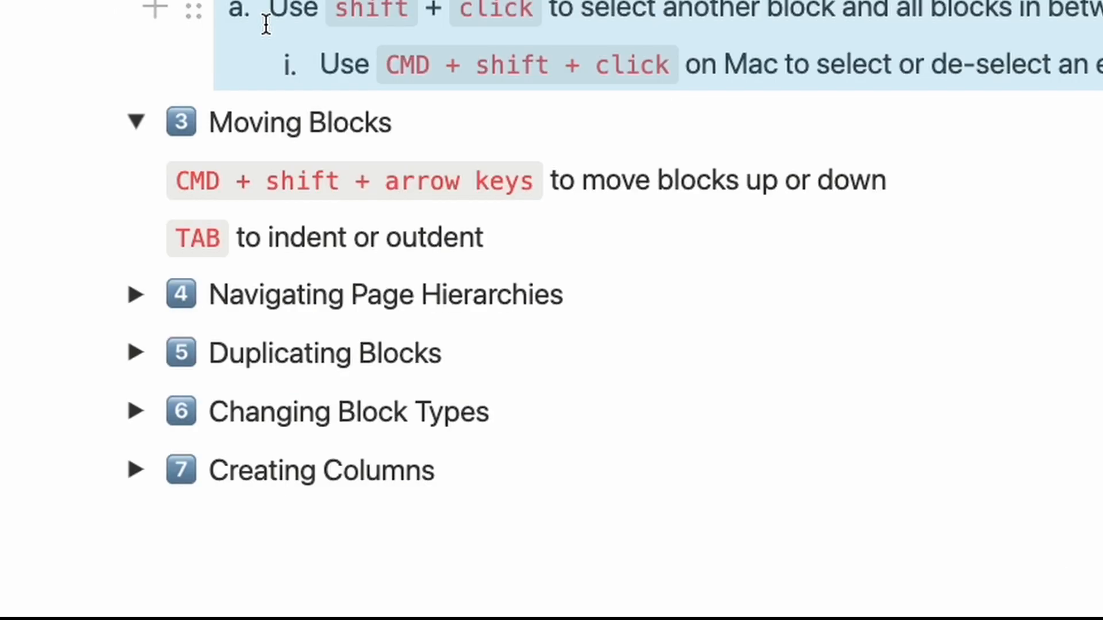
scroll(298, 147, down, 3)
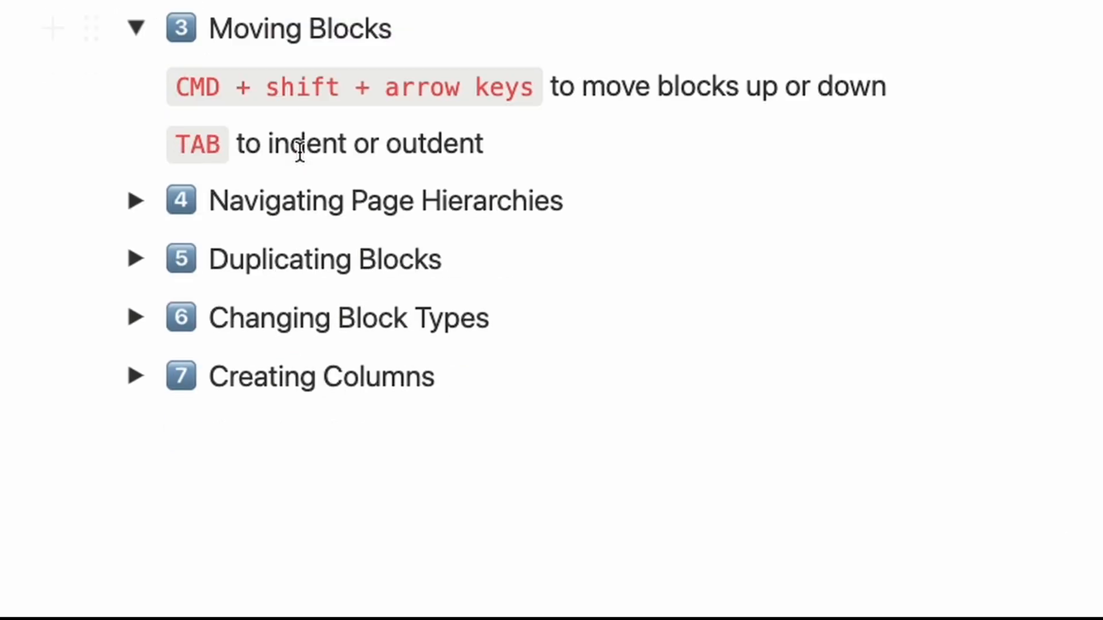
Step: Expand Navigating Page Hierarchies and open Deep Page, then Another Page, then Yet Another Page
click(139, 217)
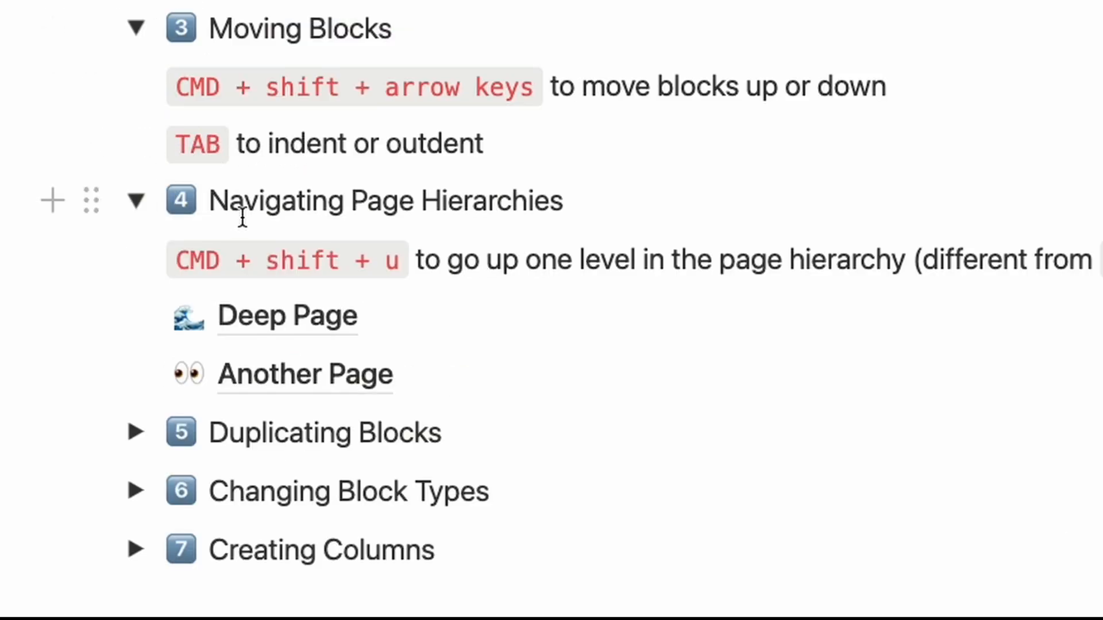
scroll(247, 217, down, 1)
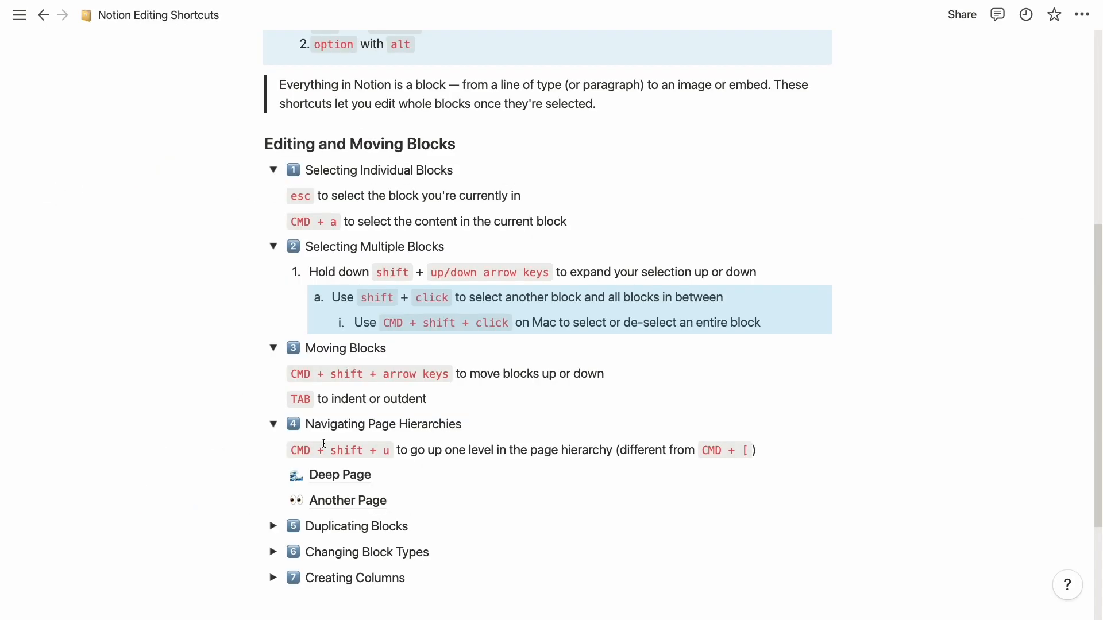
click(333, 475)
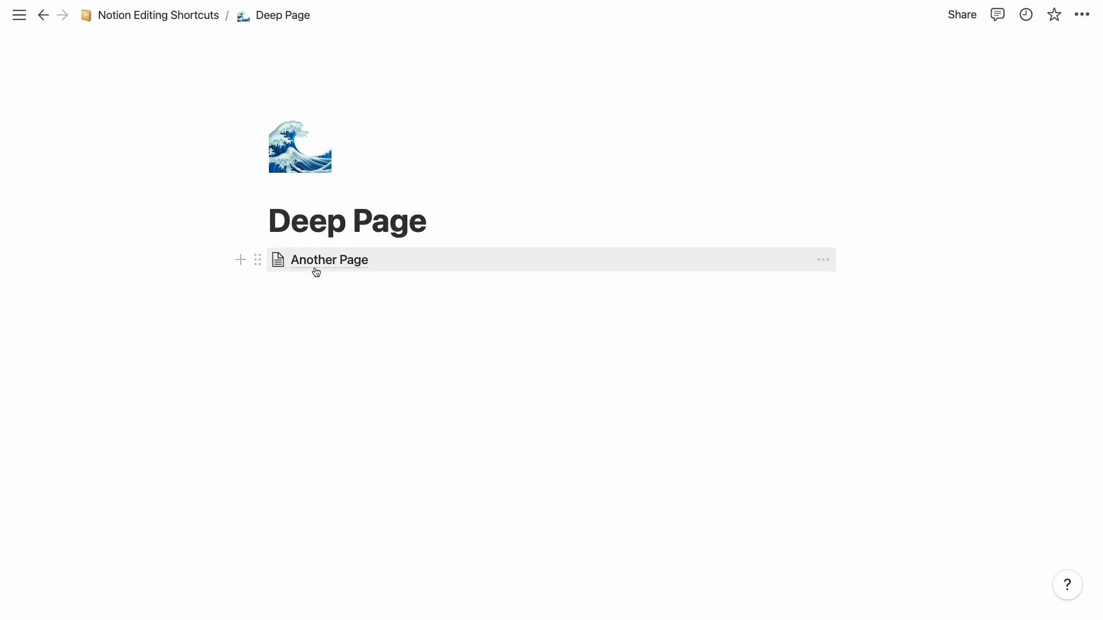
click(316, 272)
click(320, 177)
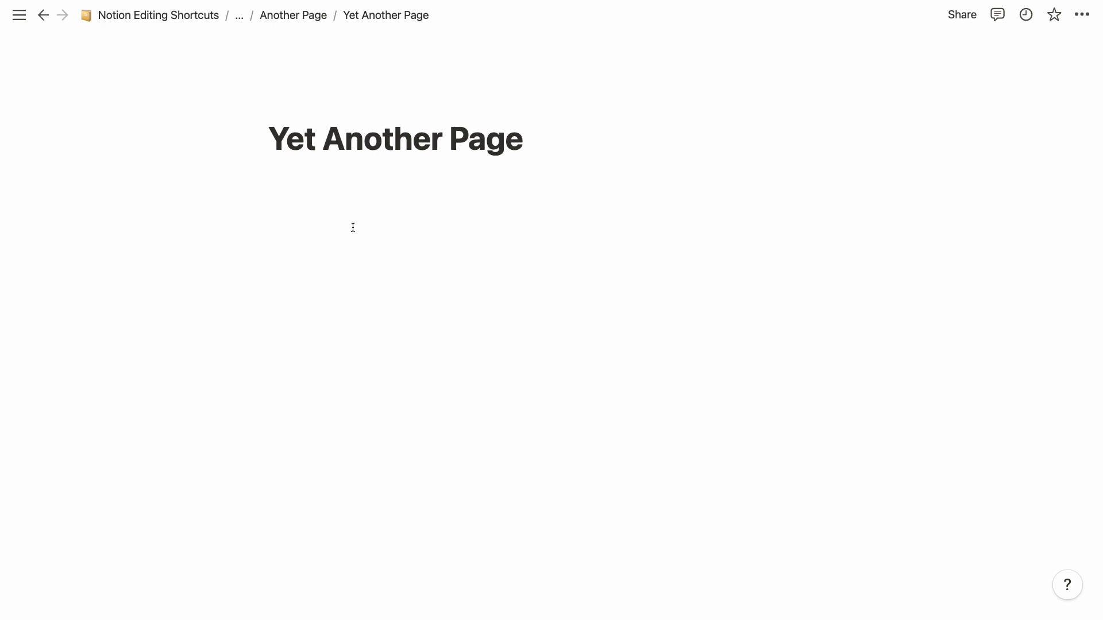
Step: Climb back to Notion Editing Shortcuts with Cmd+Shift+U and scroll down to the toggles
key(shift+super+u)
key(shift+super+u)
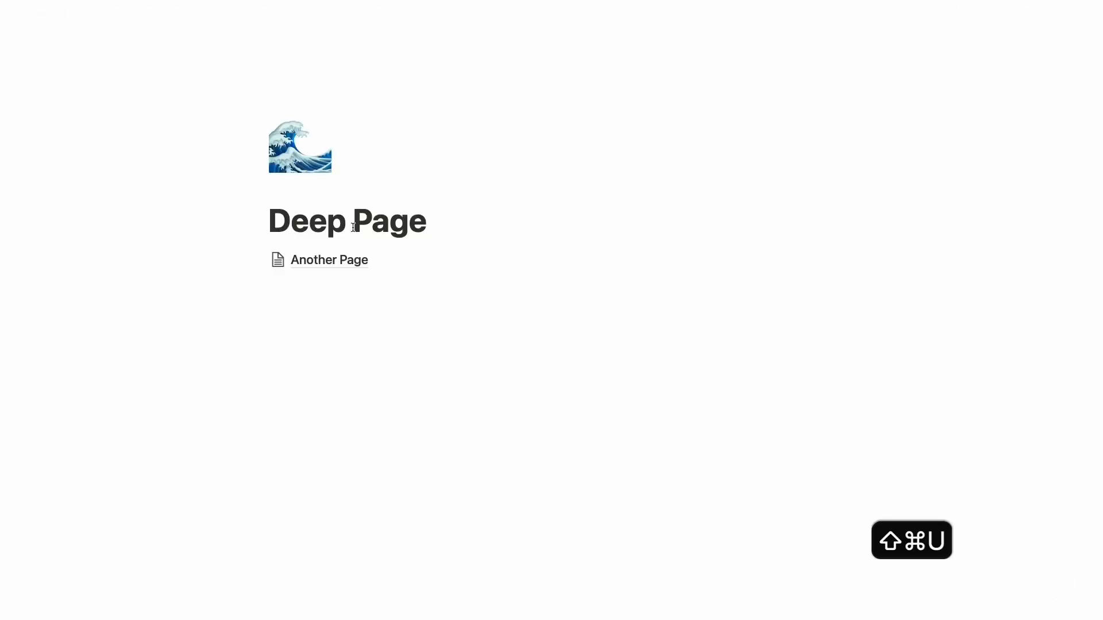
key(shift+super+u)
scroll(353, 228, down, 8)
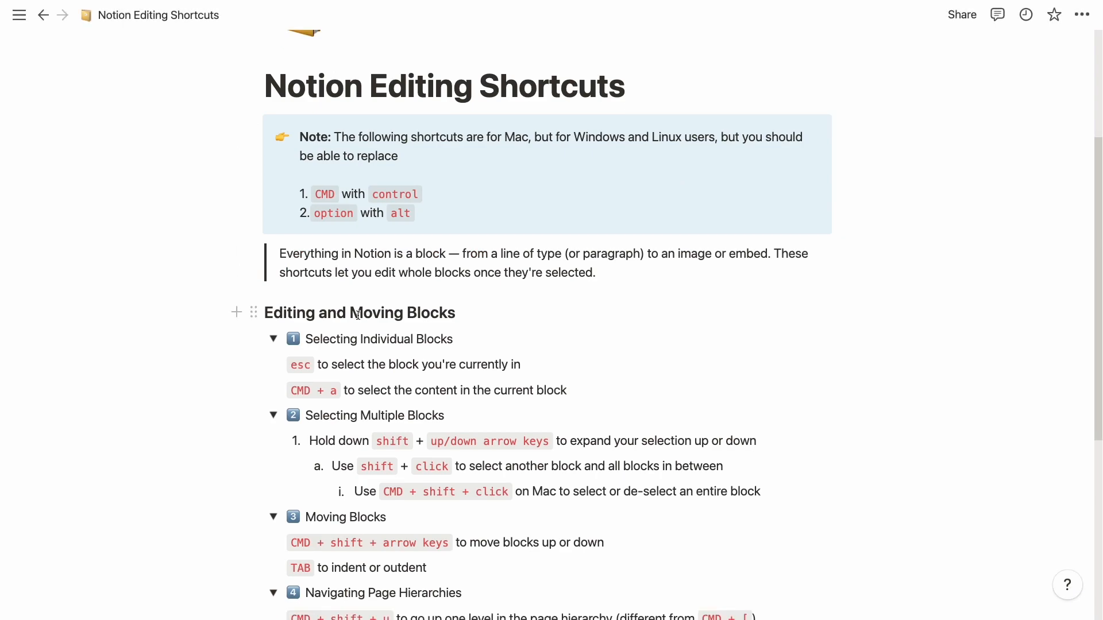
scroll(367, 328, down, 2)
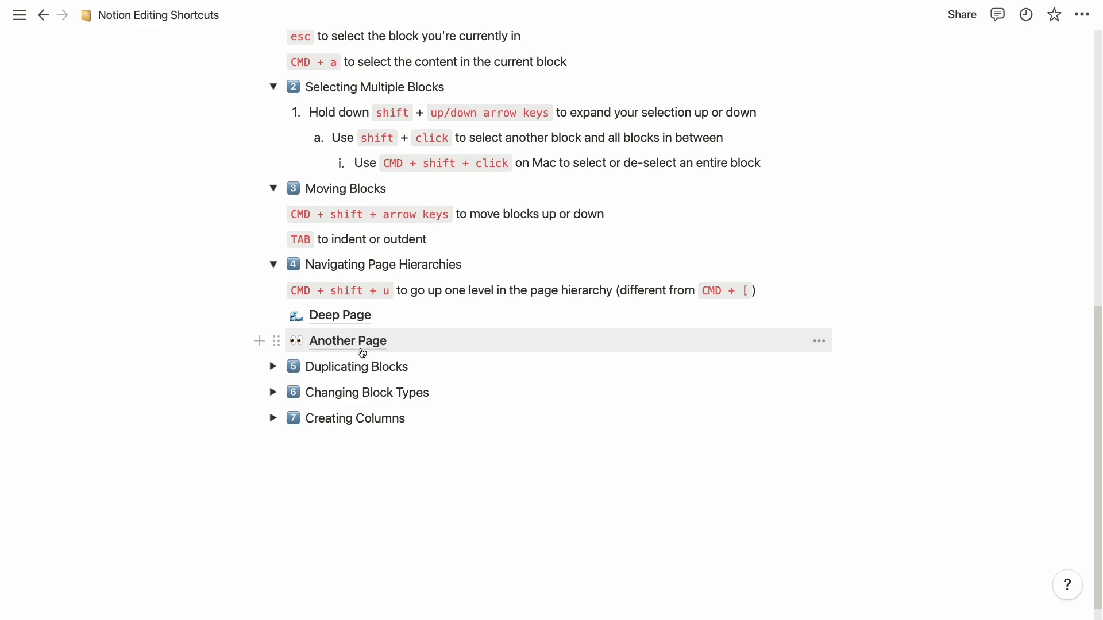
click(352, 313)
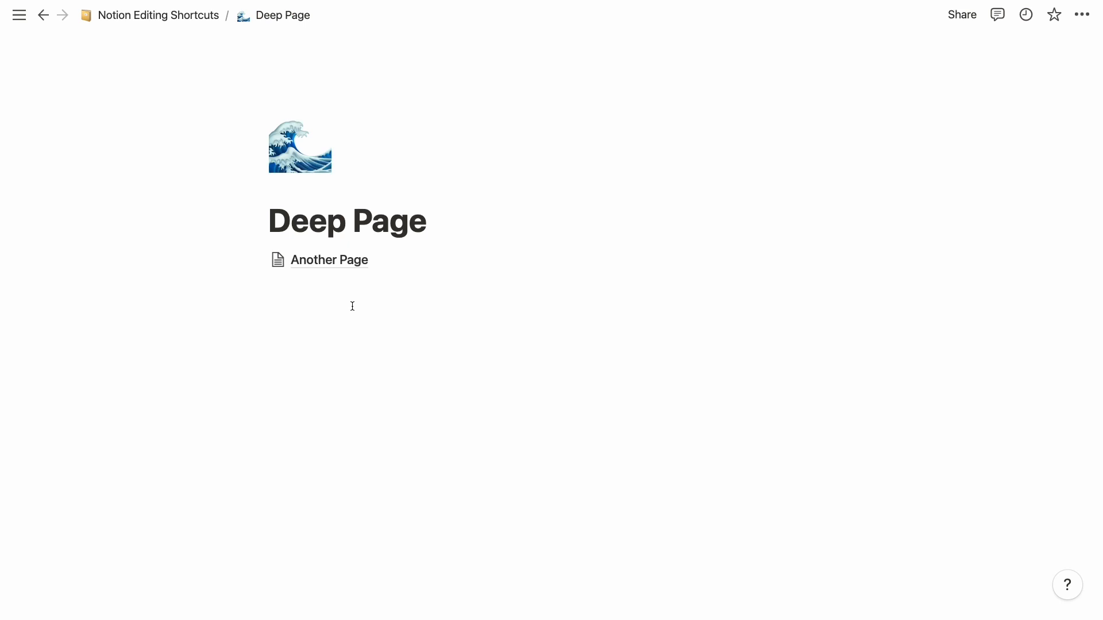
key(super+shift+u)
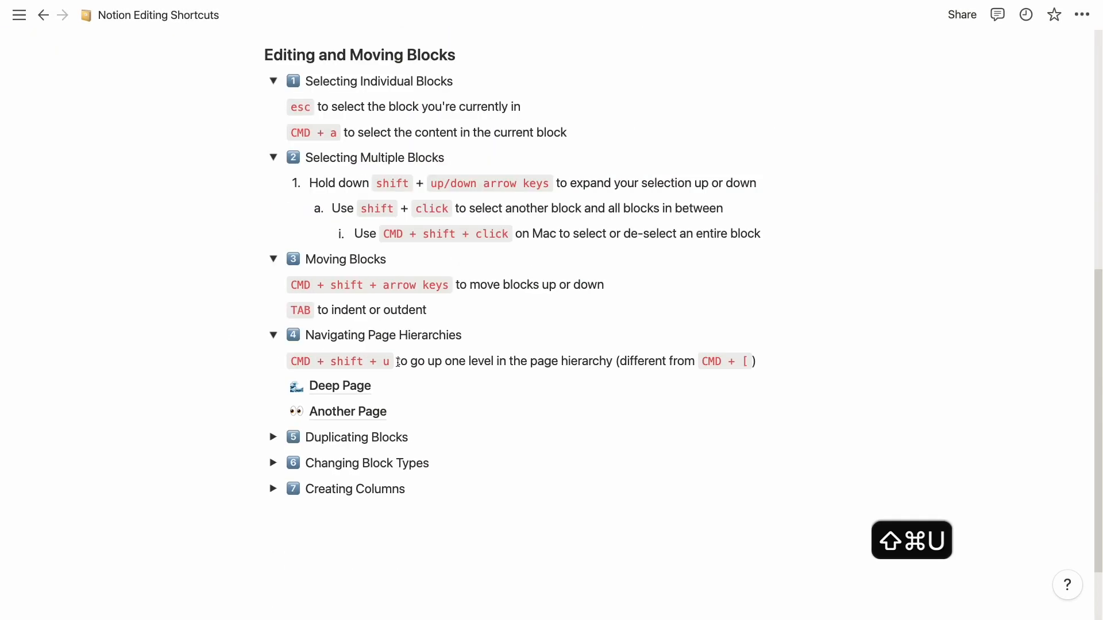
click(369, 413)
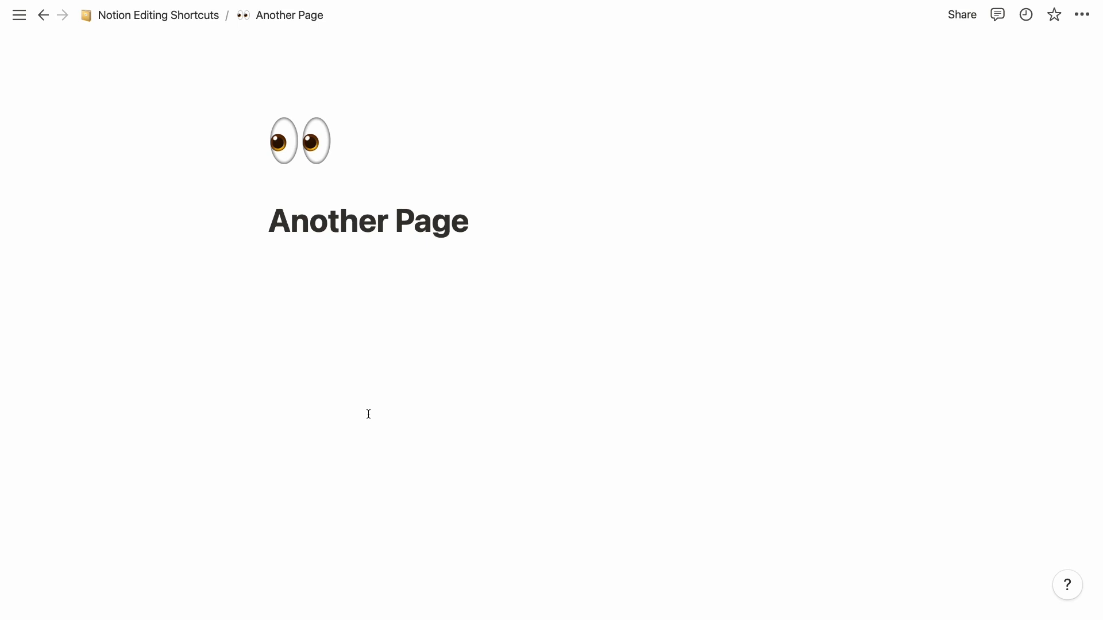
key(super+bracketleft)
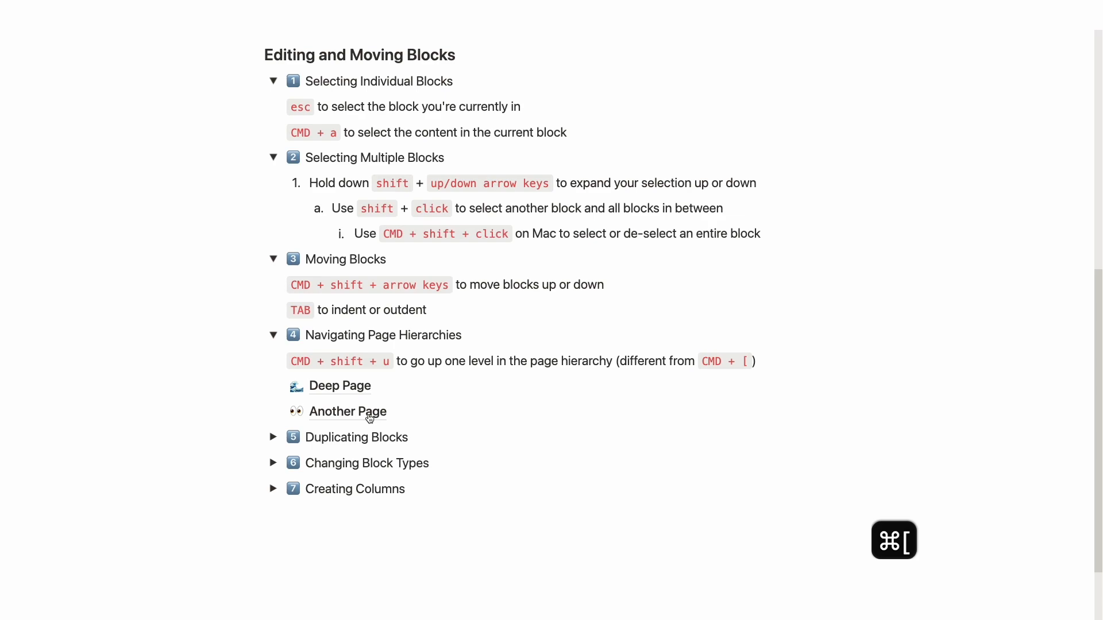
key(super+bracketleft)
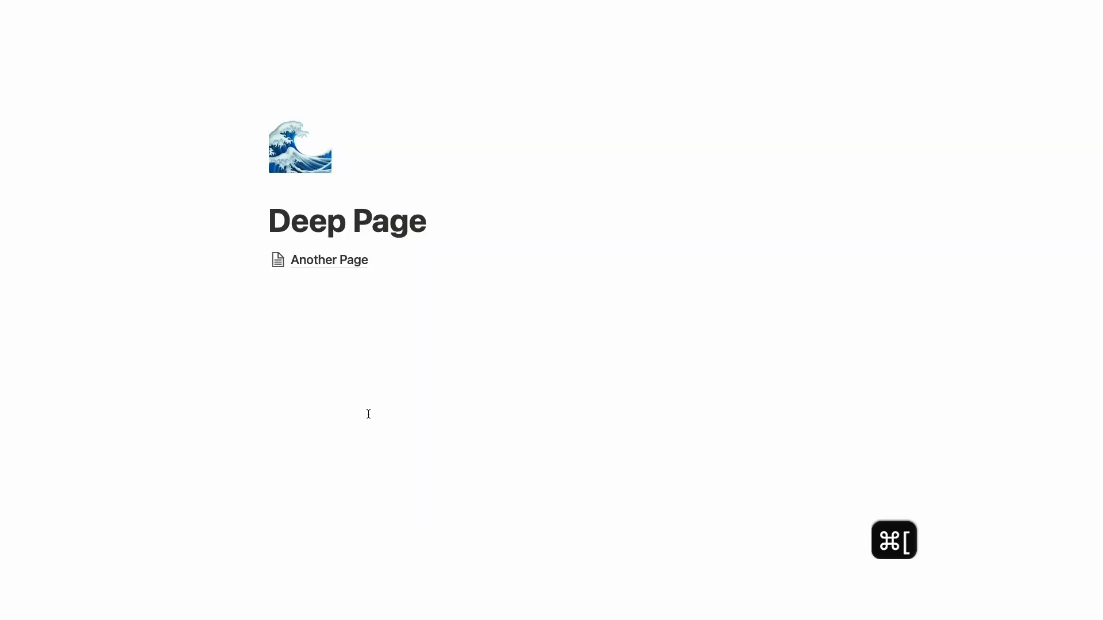
key(super+bracketright)
key(super+bracketright)
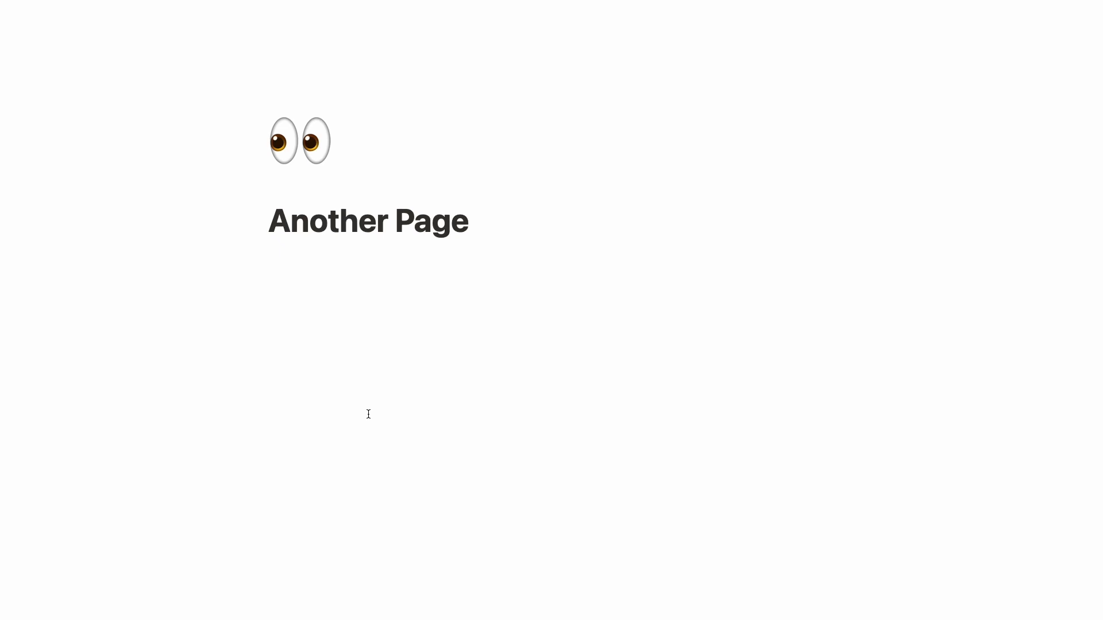
key(super+shift+u)
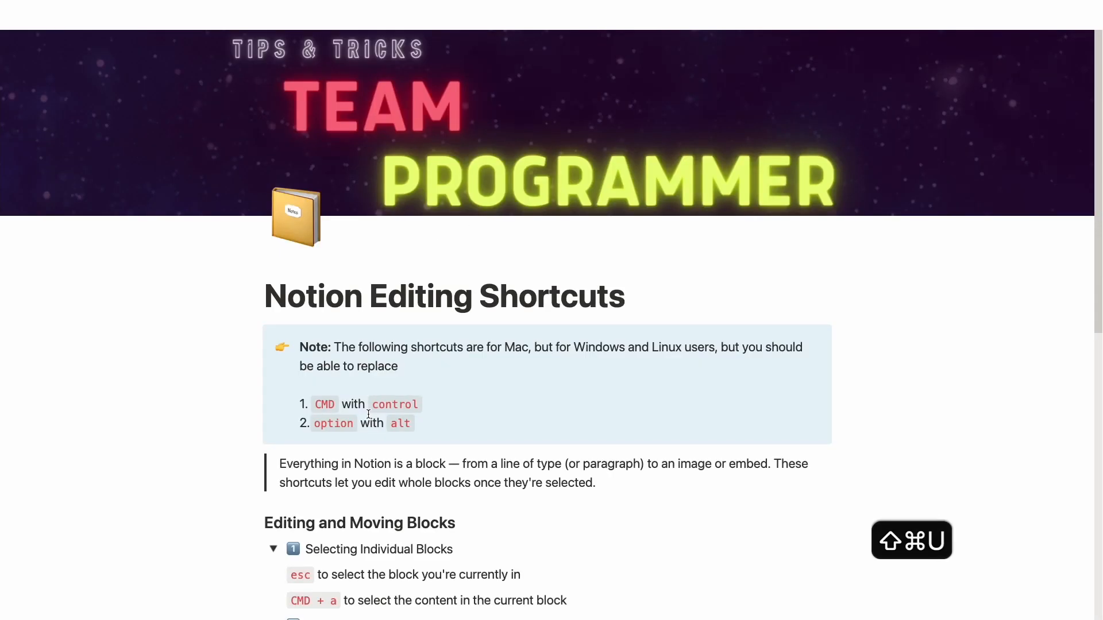
key(super+shift+u)
key(super+shift+u)
key(super+shift+u)
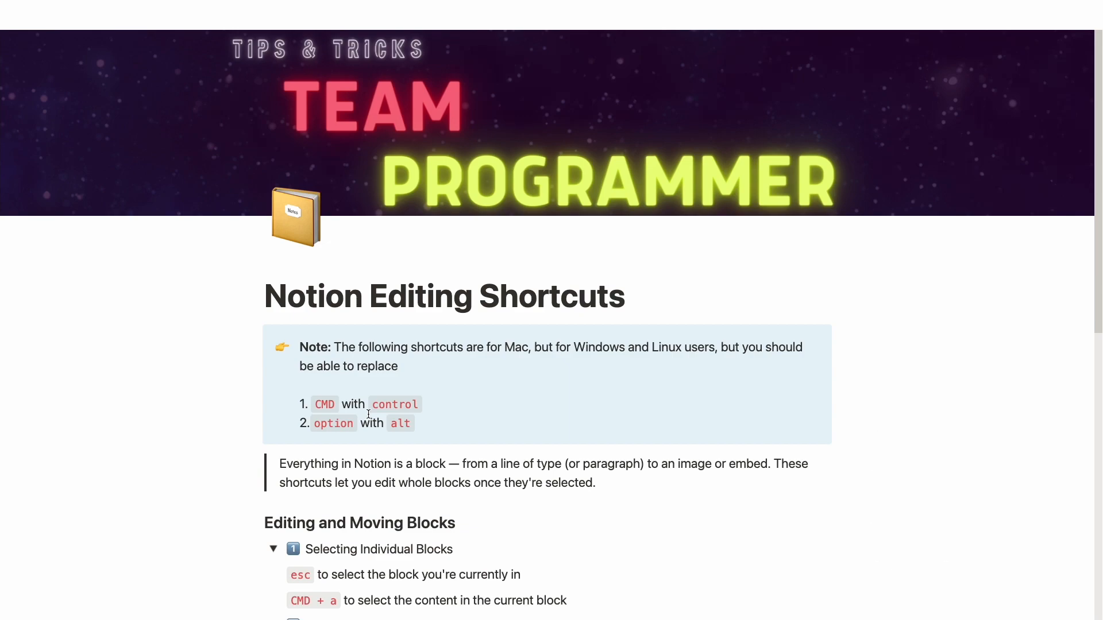
scroll(368, 414, down, 5)
scroll(586, 208, down, 2)
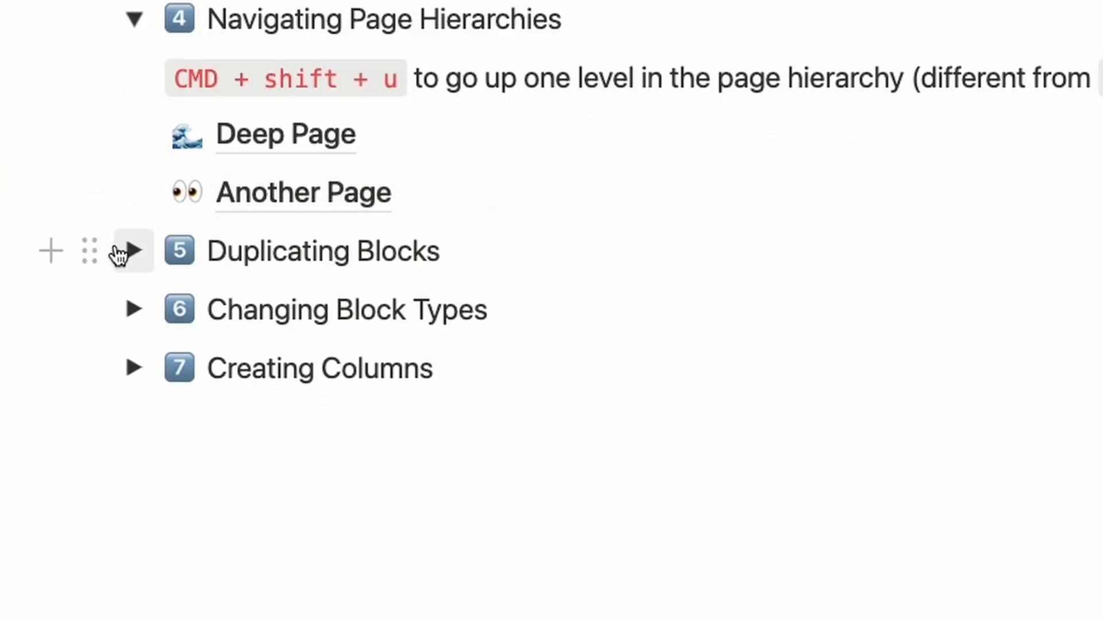
Step: Expand Duplicating Blocks, duplicate the CMD + d line with Cmd+D, undo it, and drag the block upward
click(131, 251)
scroll(400, 230, down, 1)
triple_click(364, 295)
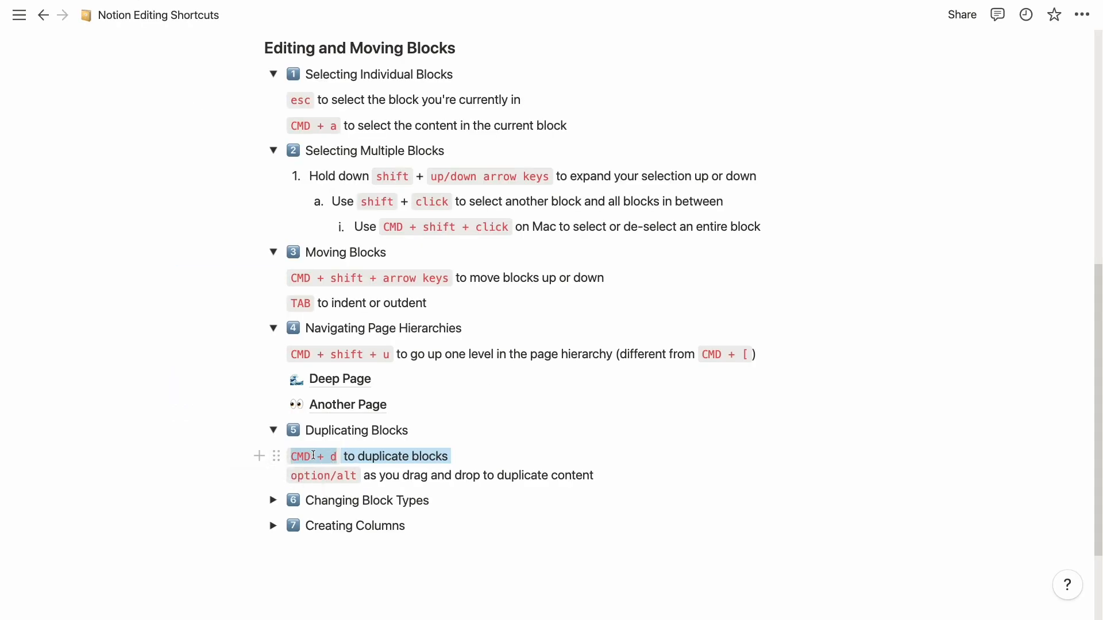
key(super+d)
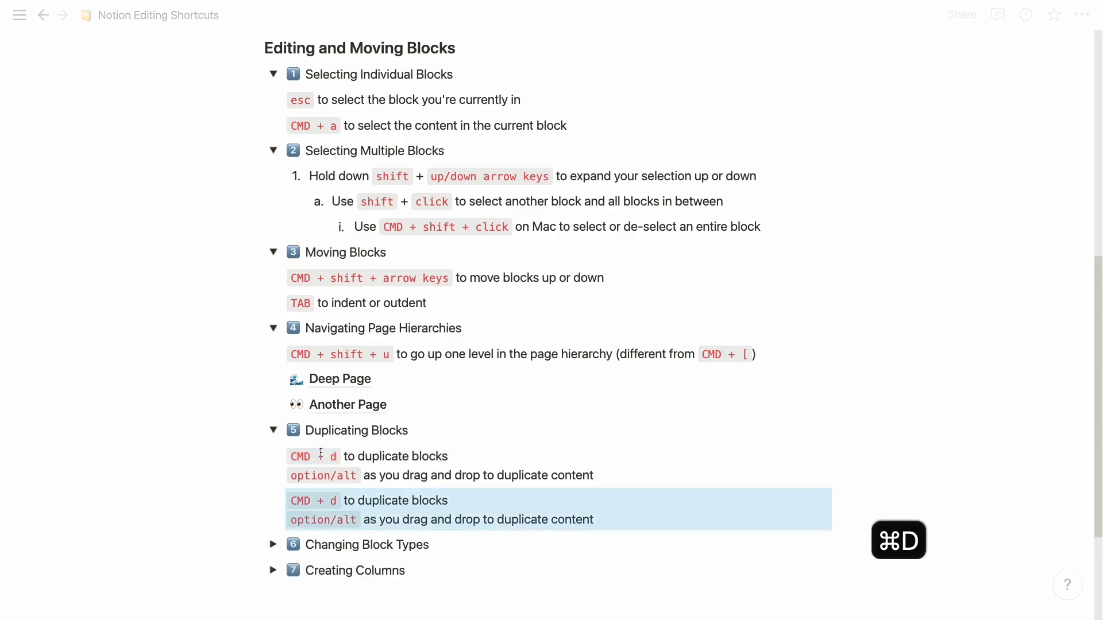
drag(276, 500, 325, 510)
key(super+z)
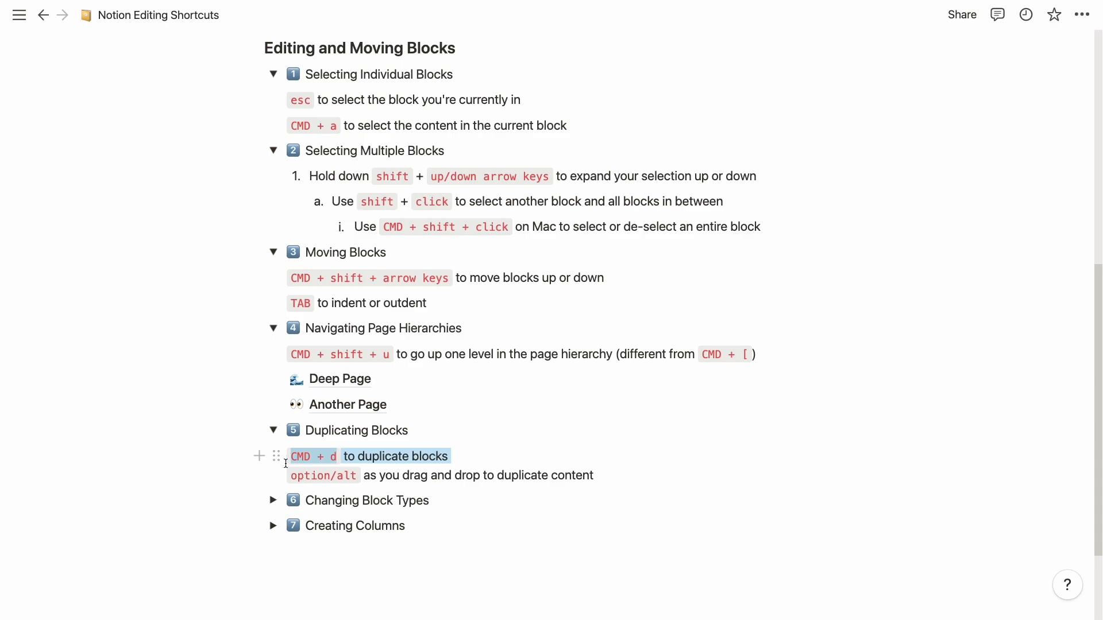
drag(277, 458, 294, 410)
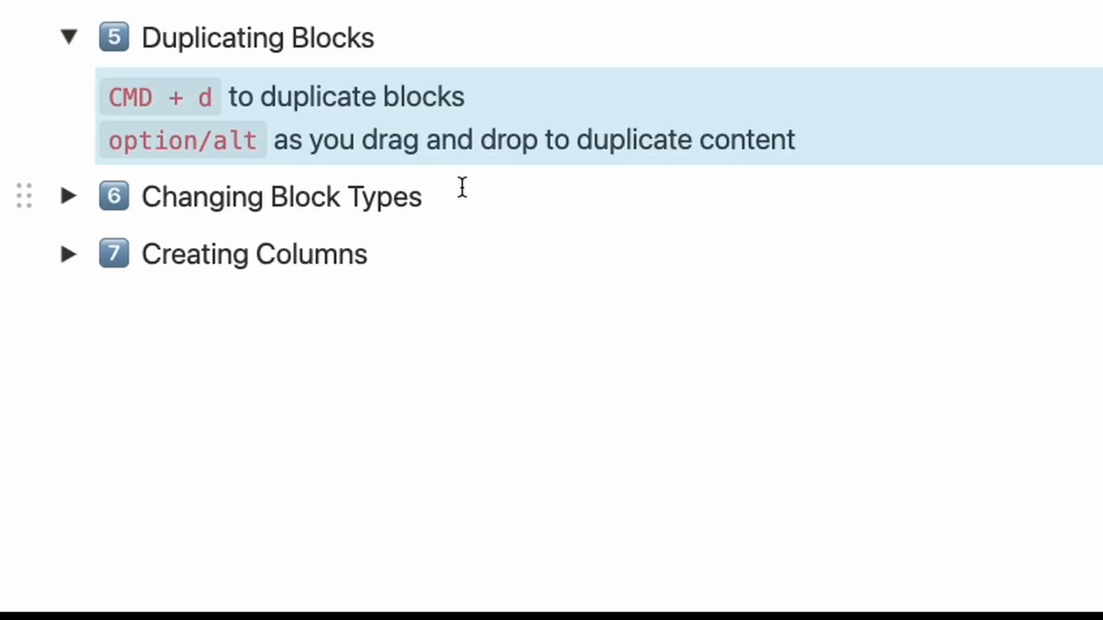
Step: Expand Changing Block Types, turn the CMD + / line into a bulleted list then a toggle, and undo
click(69, 197)
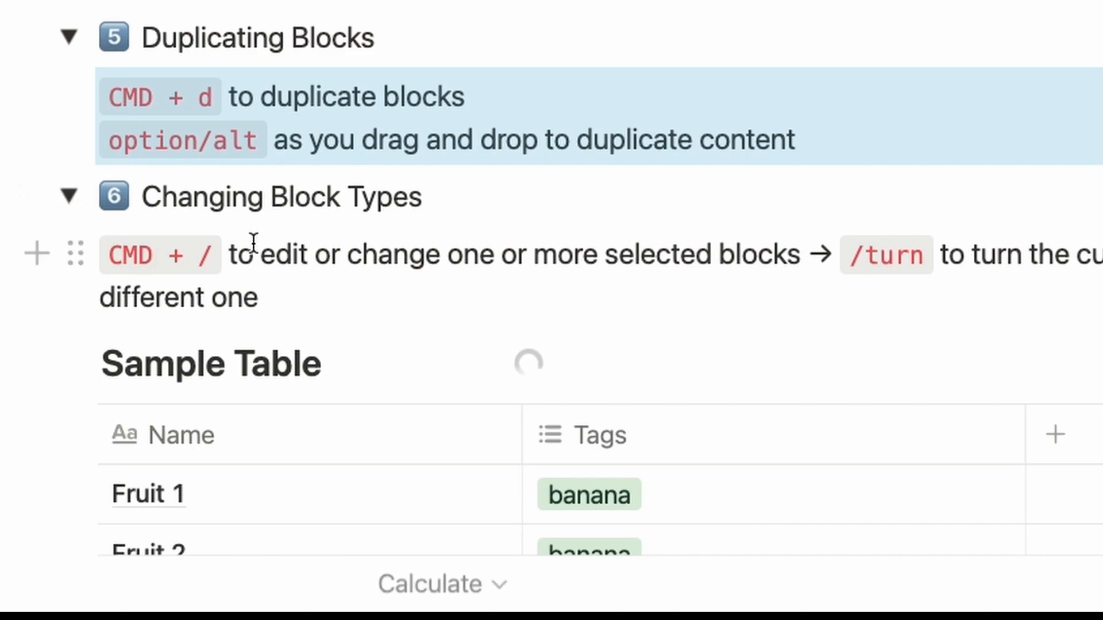
click(275, 283)
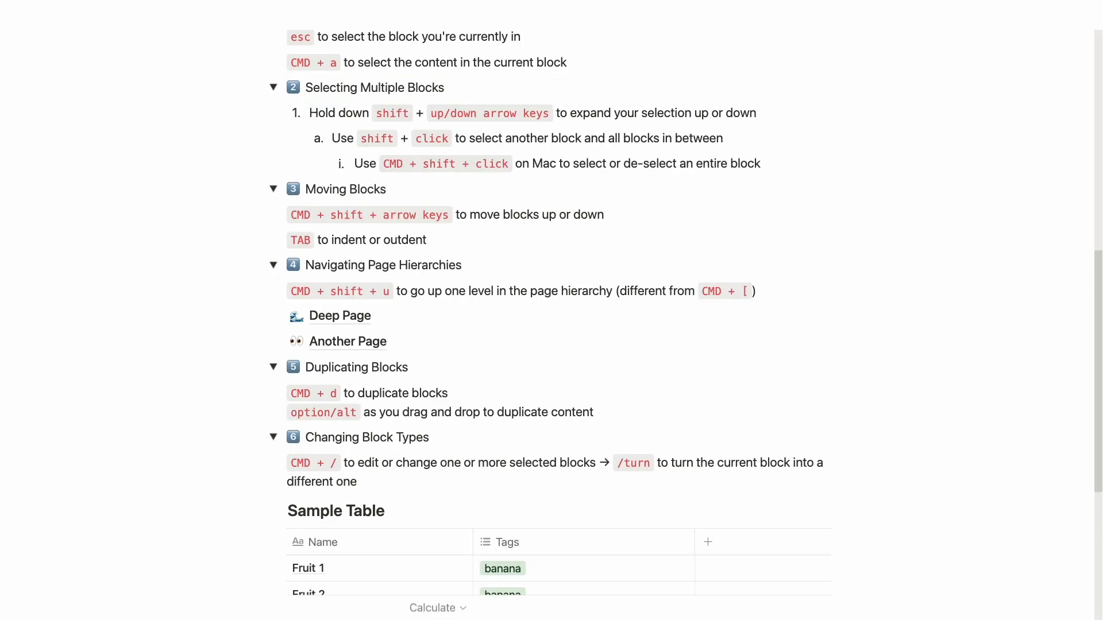
key(super+slash)
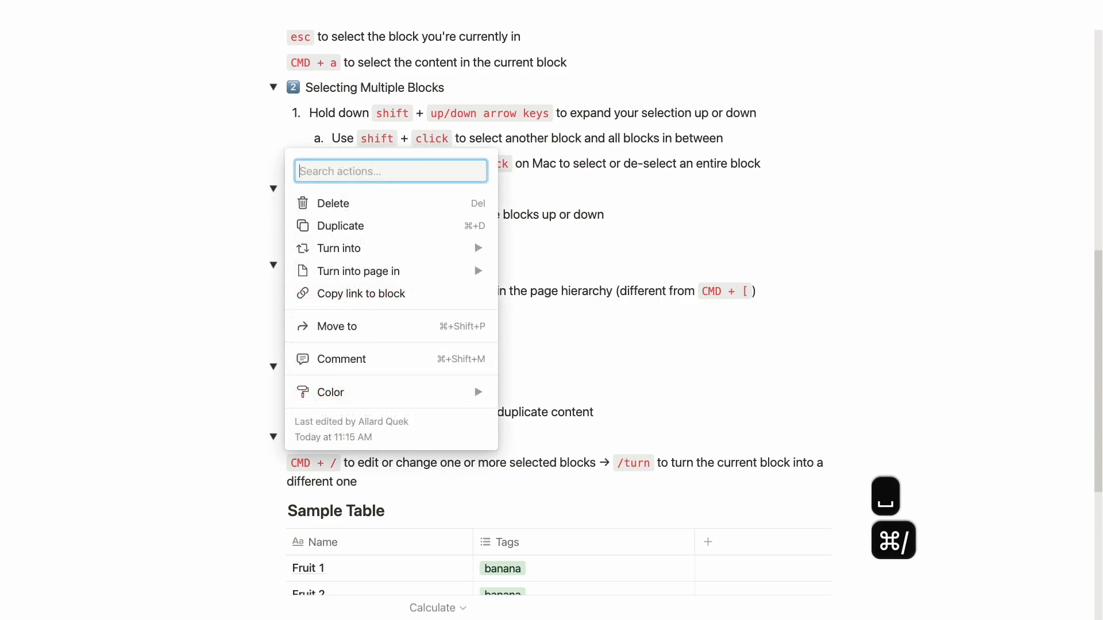
text(bull)
key(Return)
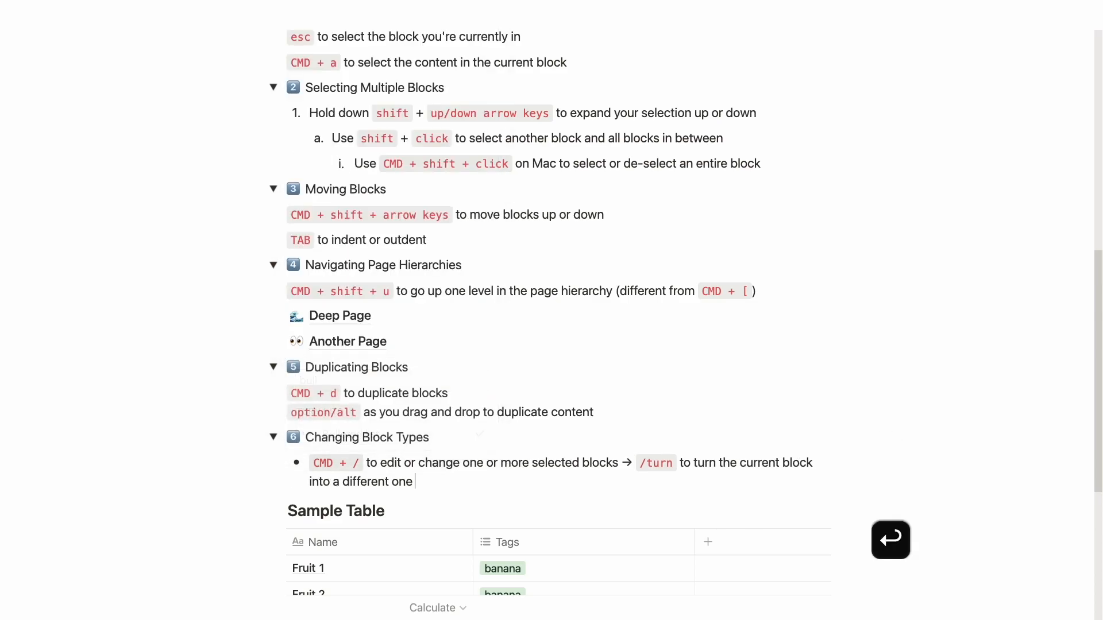
text(/tu)
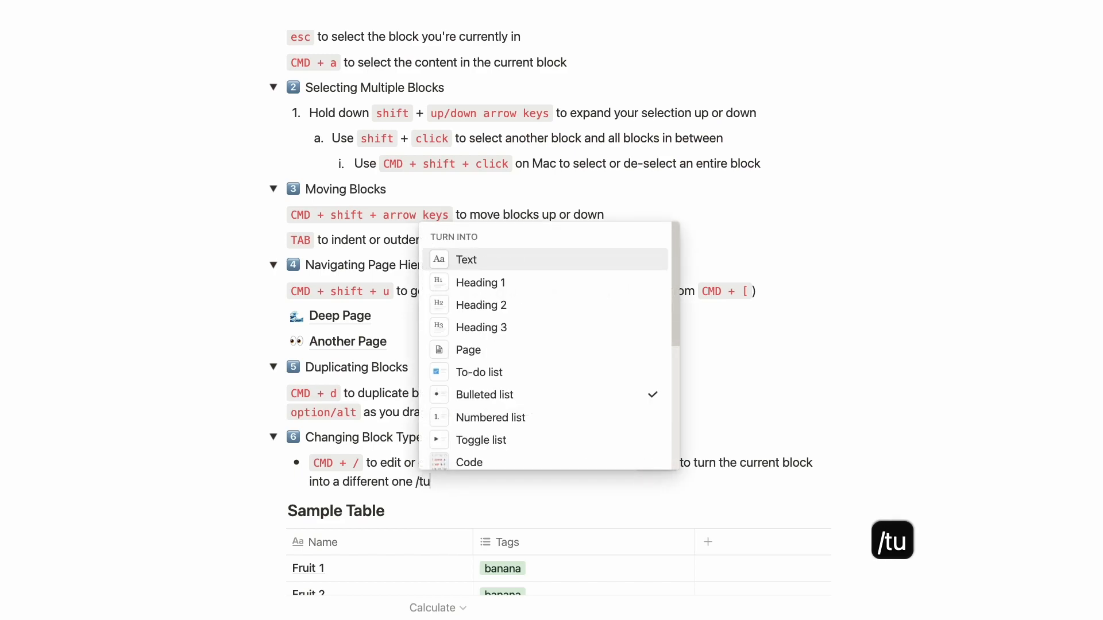
text(rn tog)
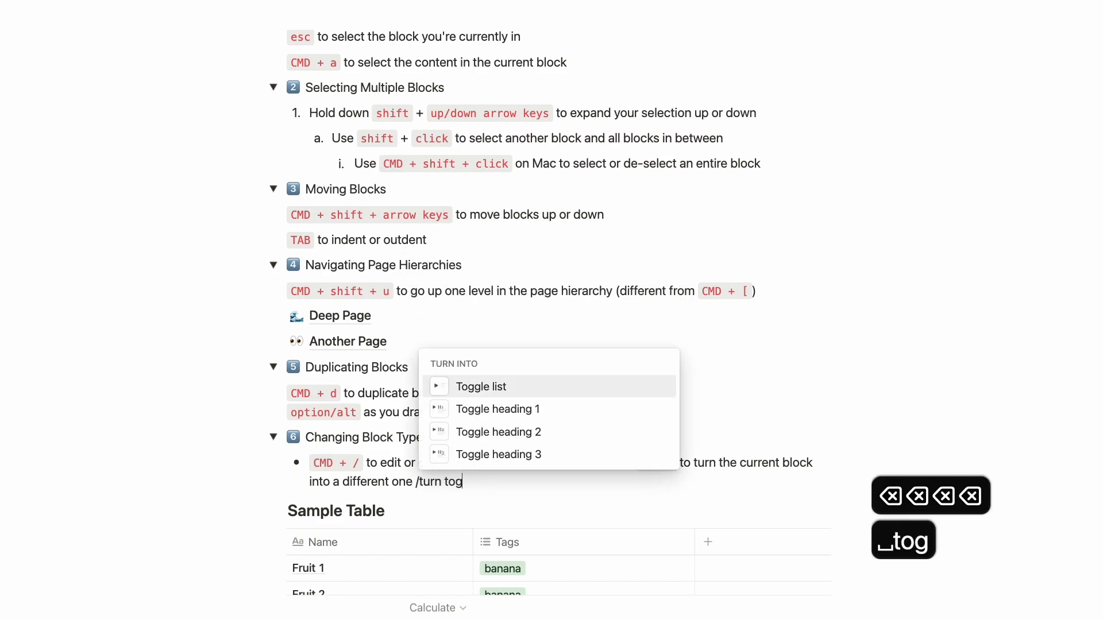
key(Return)
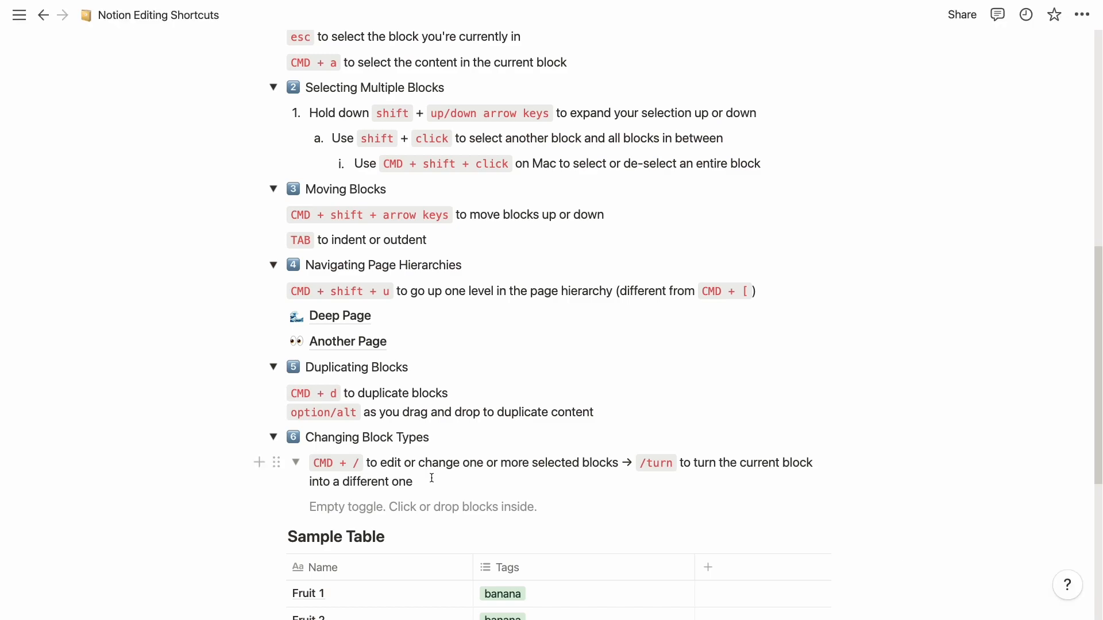
key(super+z)
key(super+z)
key(super+z)
key(super+z)
key(super+z)
key(super+z)
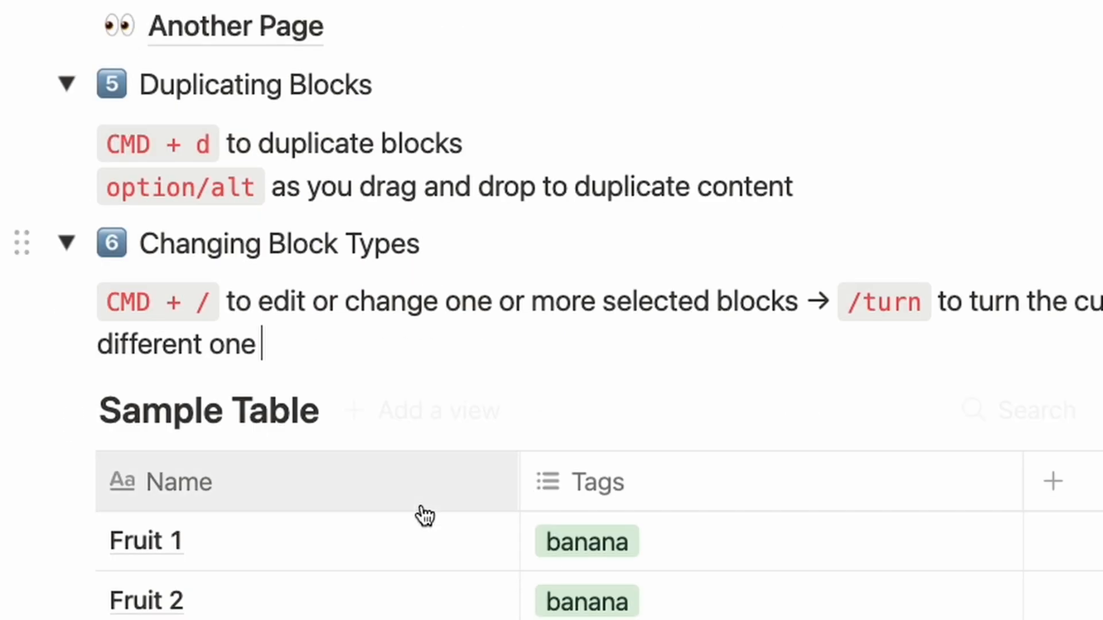
Step: Check Fruit 1's tag options, then select the Fruit 1, Fruit 2 and Fruit 3 rows
scroll(420, 502, down, 4)
scroll(428, 506, up, 1)
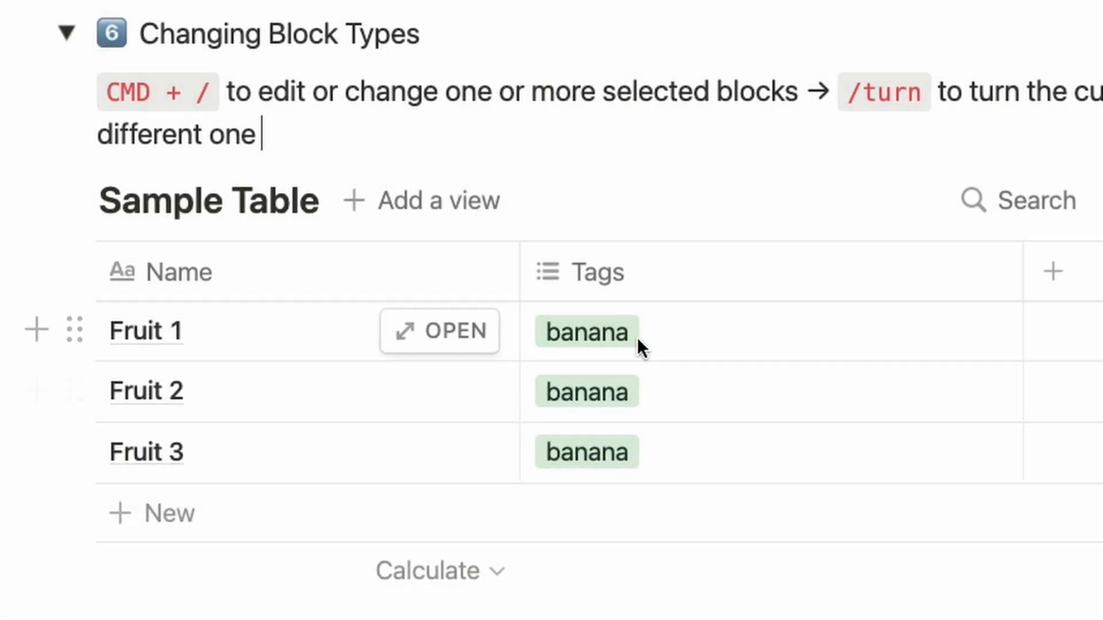
click(630, 338)
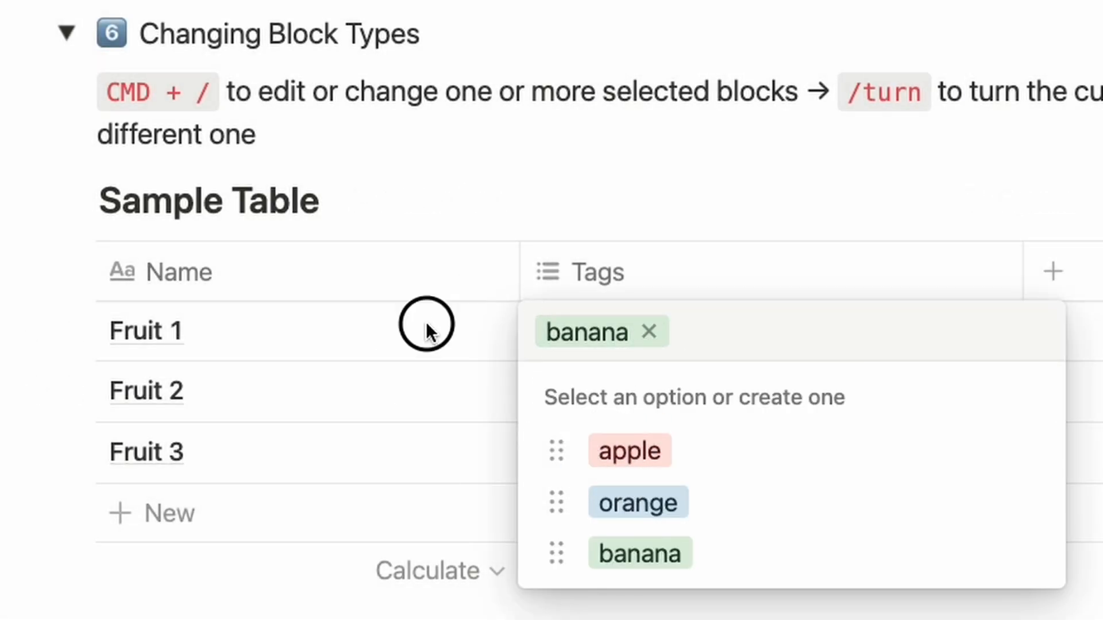
key(Escape)
shift+click(754, 418)
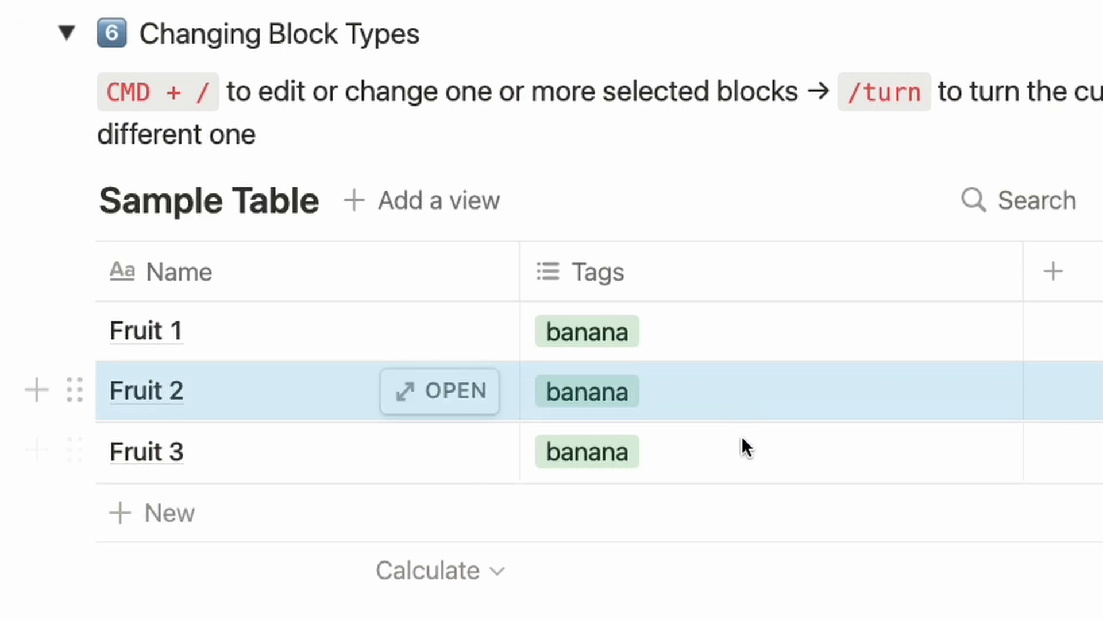
shift+click(740, 438)
shift+click(594, 351)
Step: Bulk-edit the selected rows' Tags via Cmd+/ so only apple remains, removing banana and orange
key(super+slash)
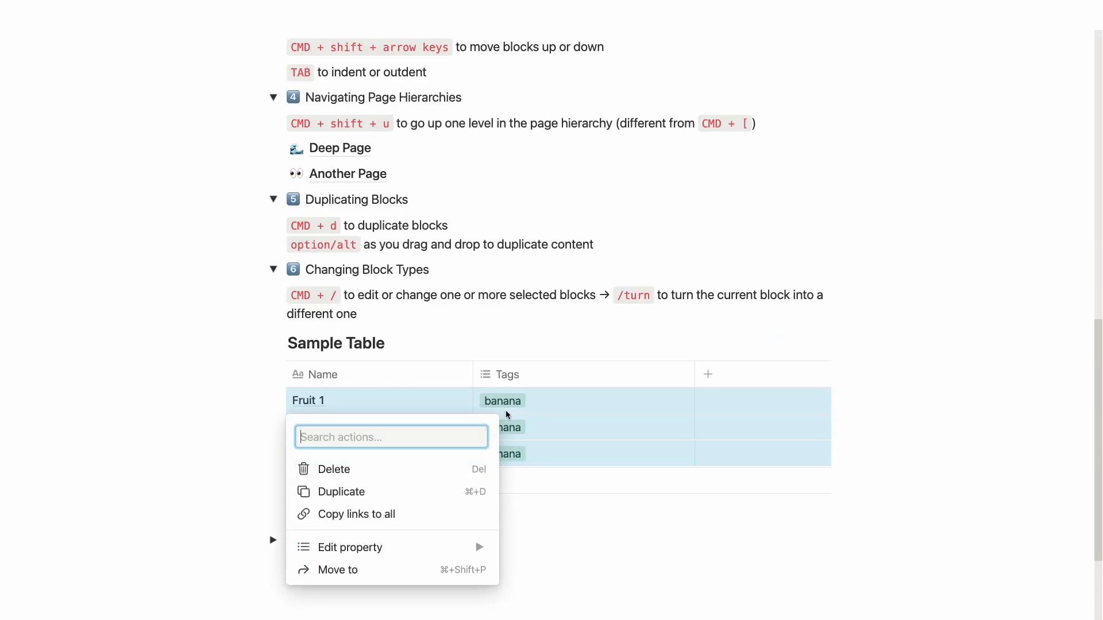
text(tags)
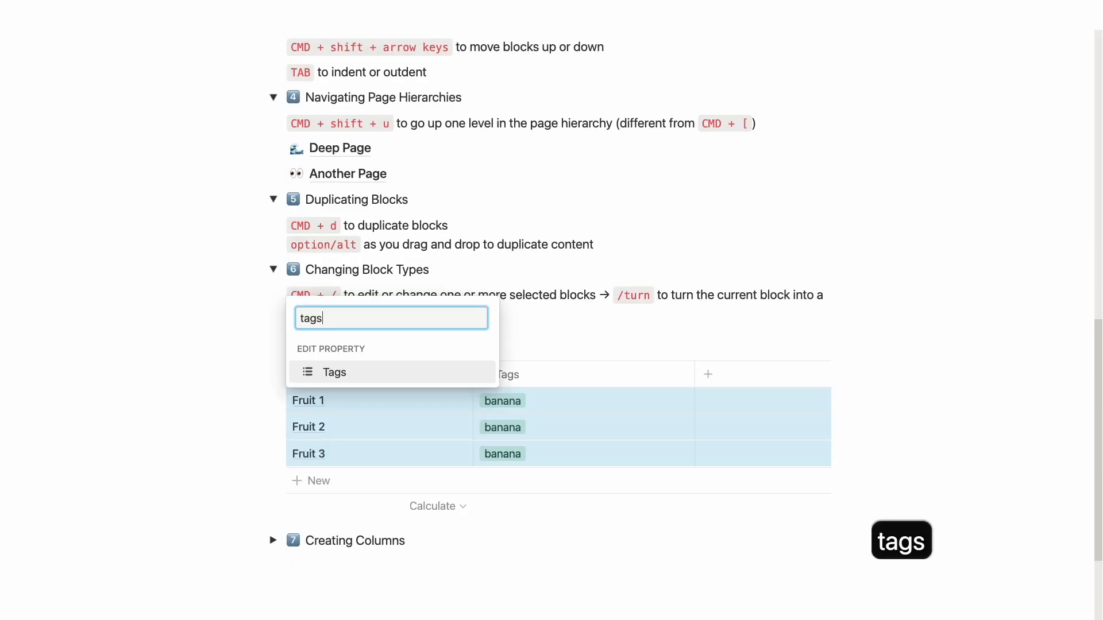
key(Return)
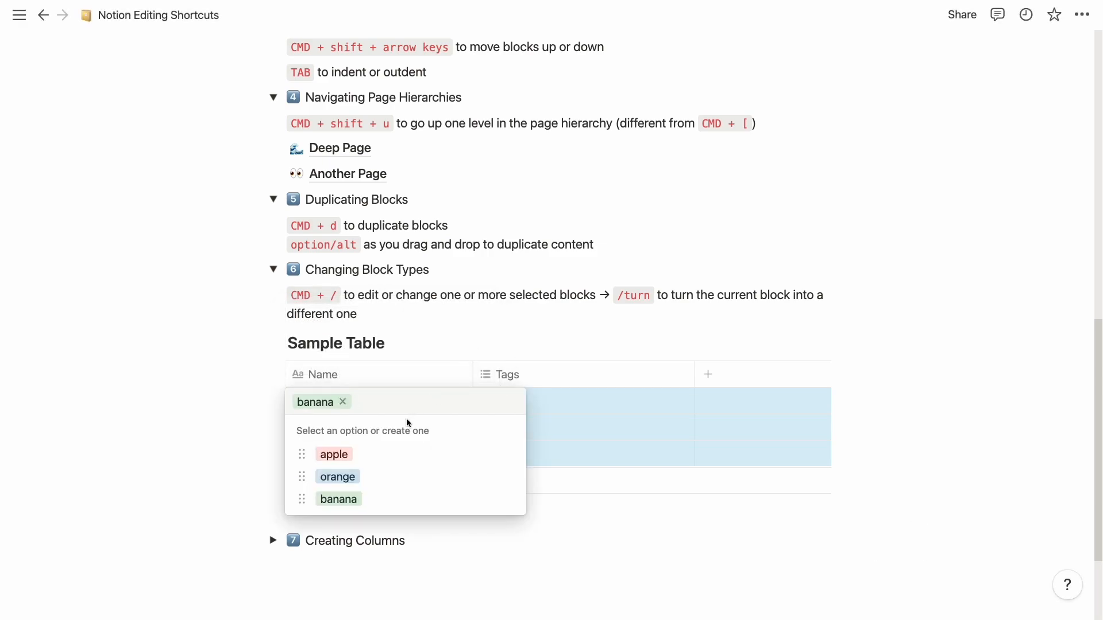
click(391, 454)
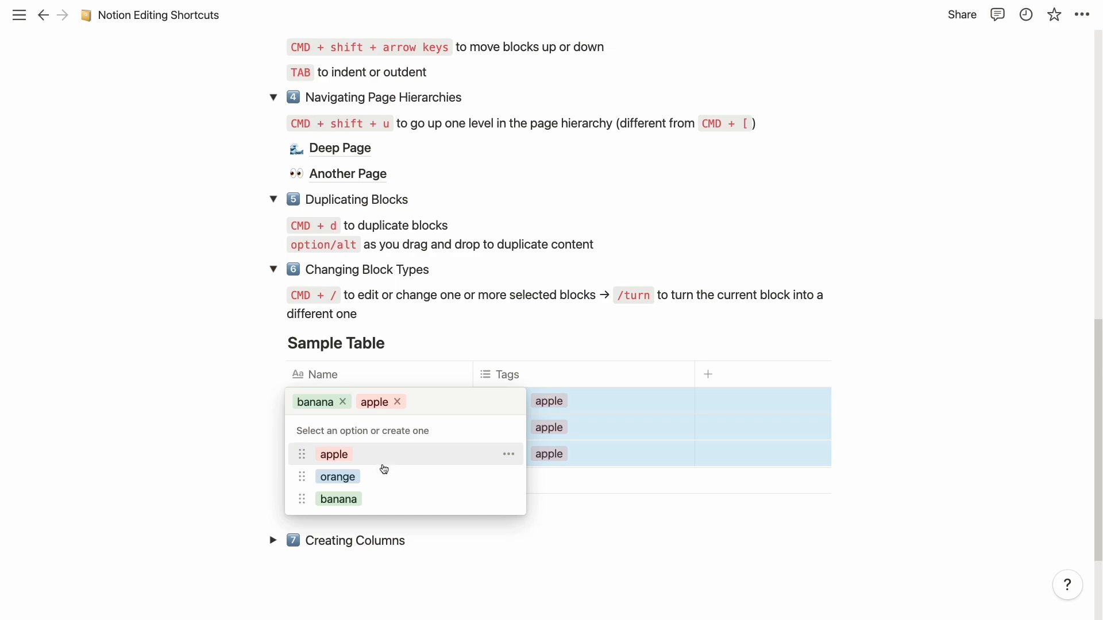
click(377, 484)
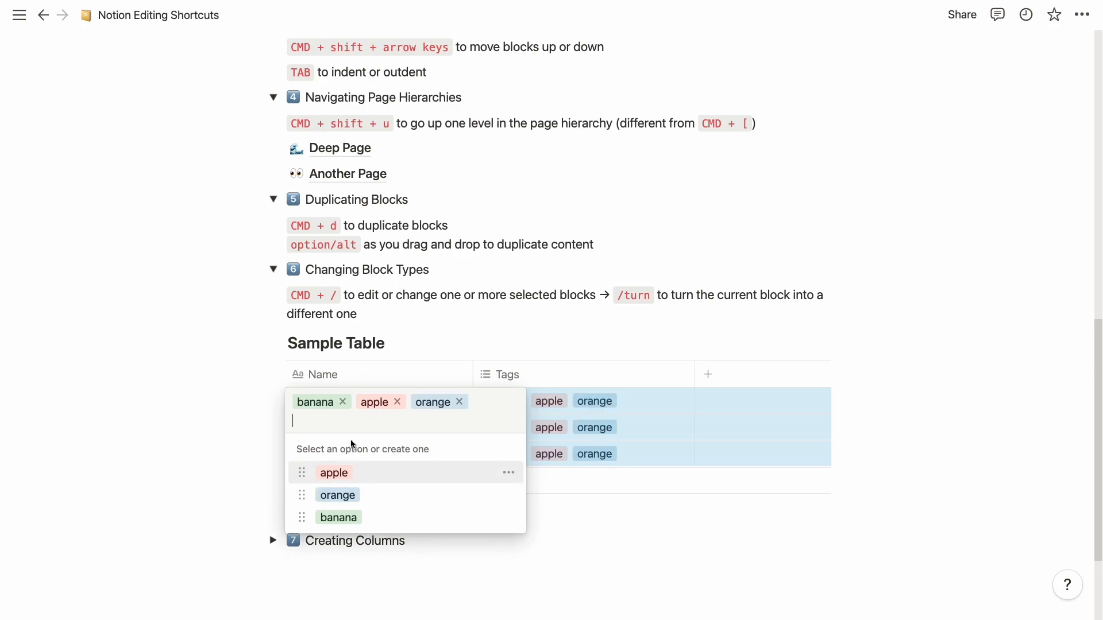
click(343, 403)
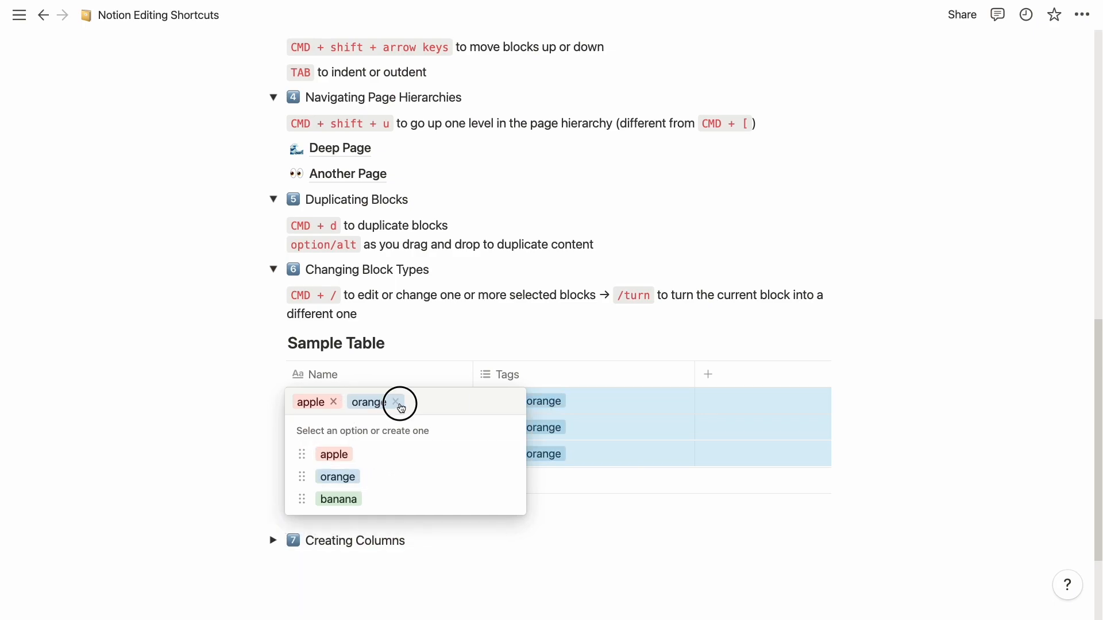
click(398, 403)
key(Escape)
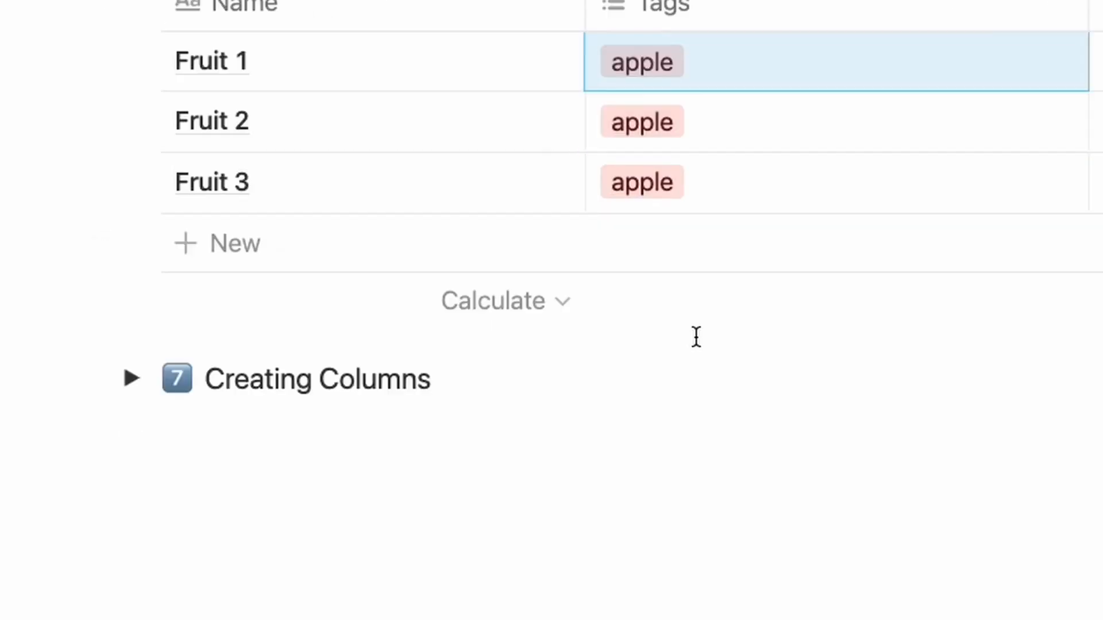
Step: Expand Creating Columns and drag Section 2 into a column right of 'Drag blocks to form columns'
scroll(632, 354, down, 1)
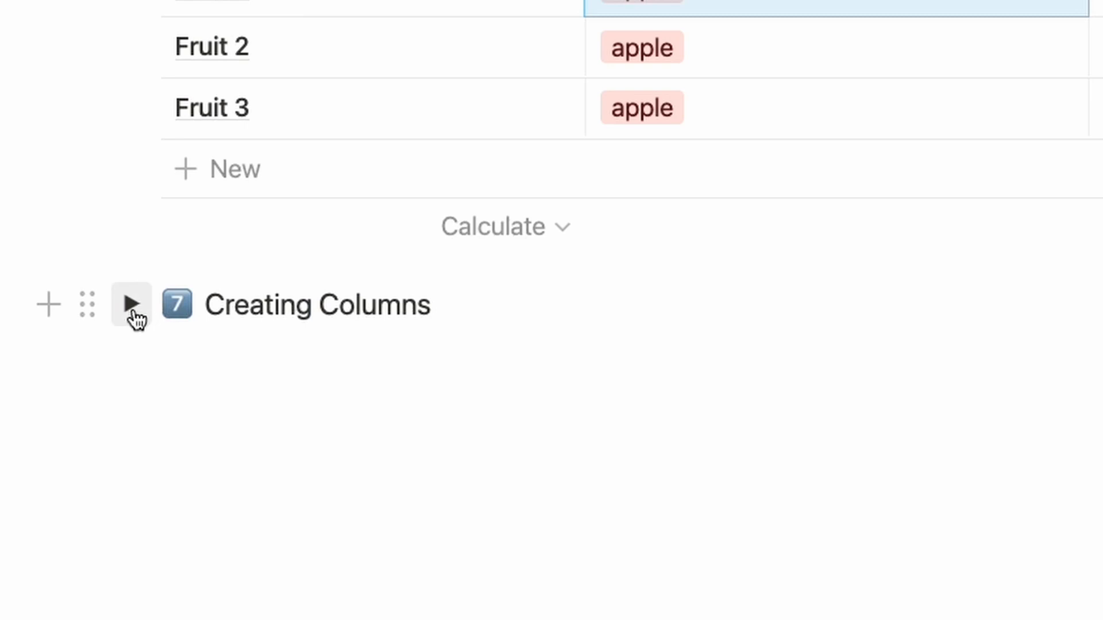
click(132, 306)
scroll(518, 475, down, 1)
scroll(518, 475, up, 5)
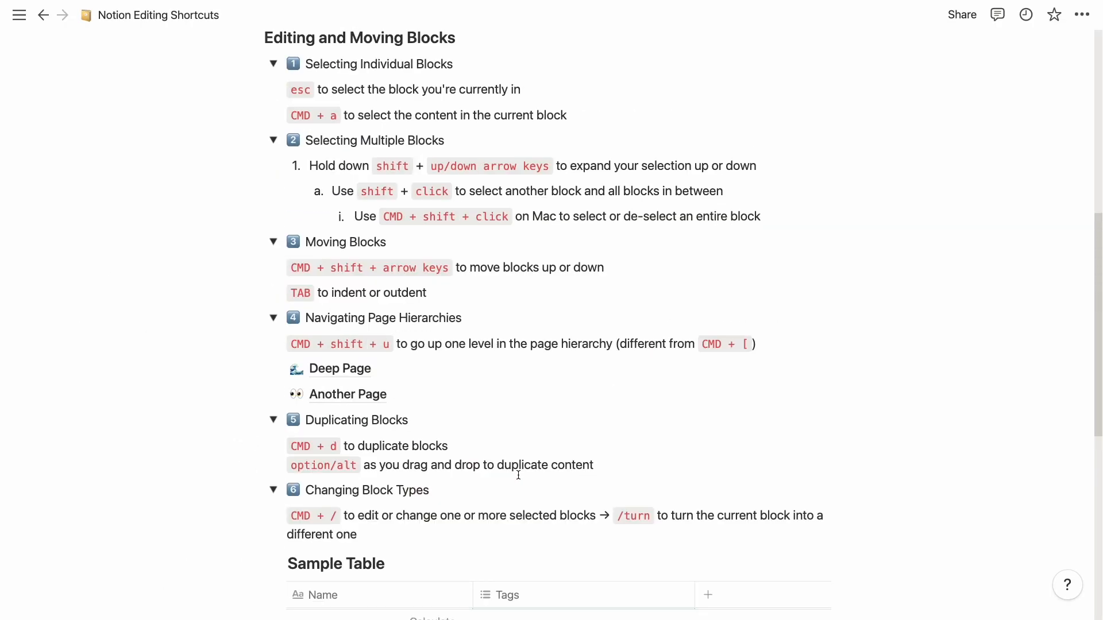
scroll(518, 475, up, 5)
scroll(534, 495, down, 9)
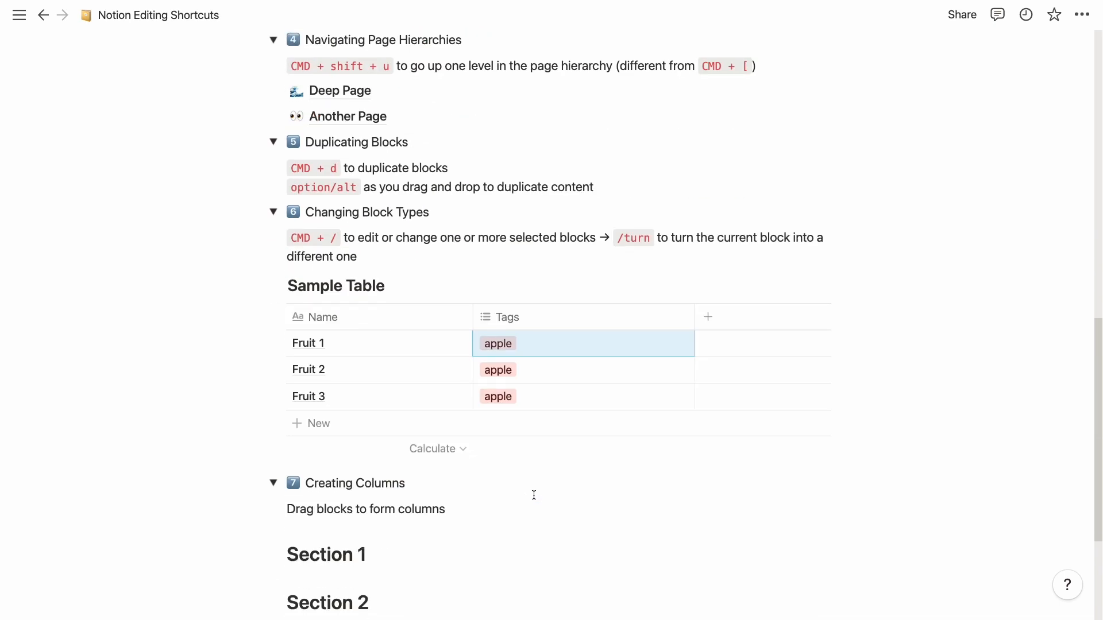
scroll(534, 495, down, 1)
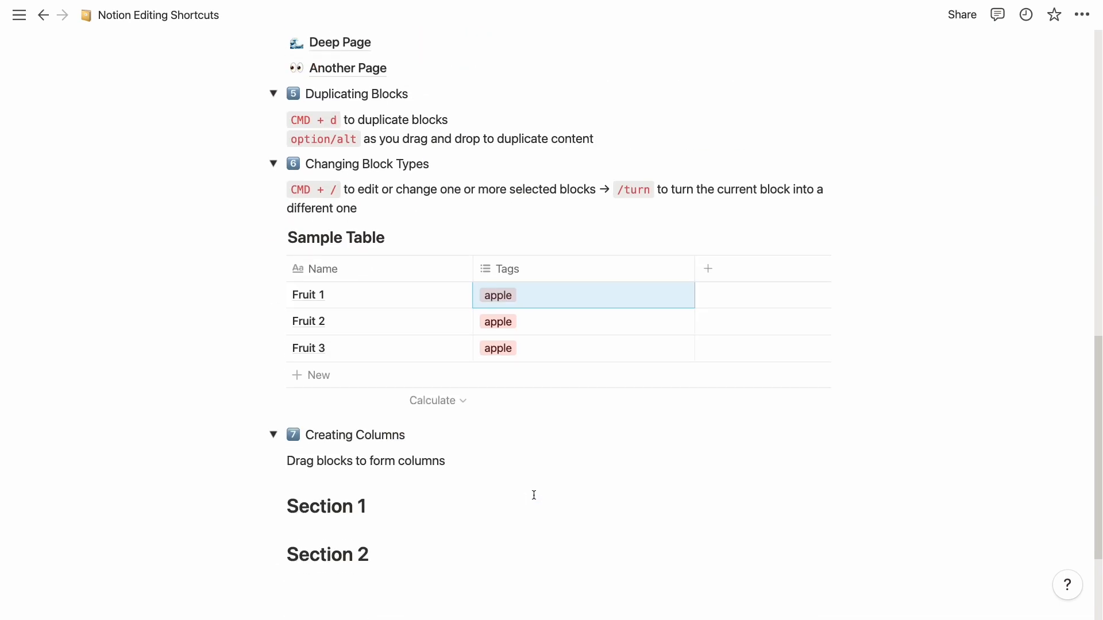
scroll(534, 495, down, 1)
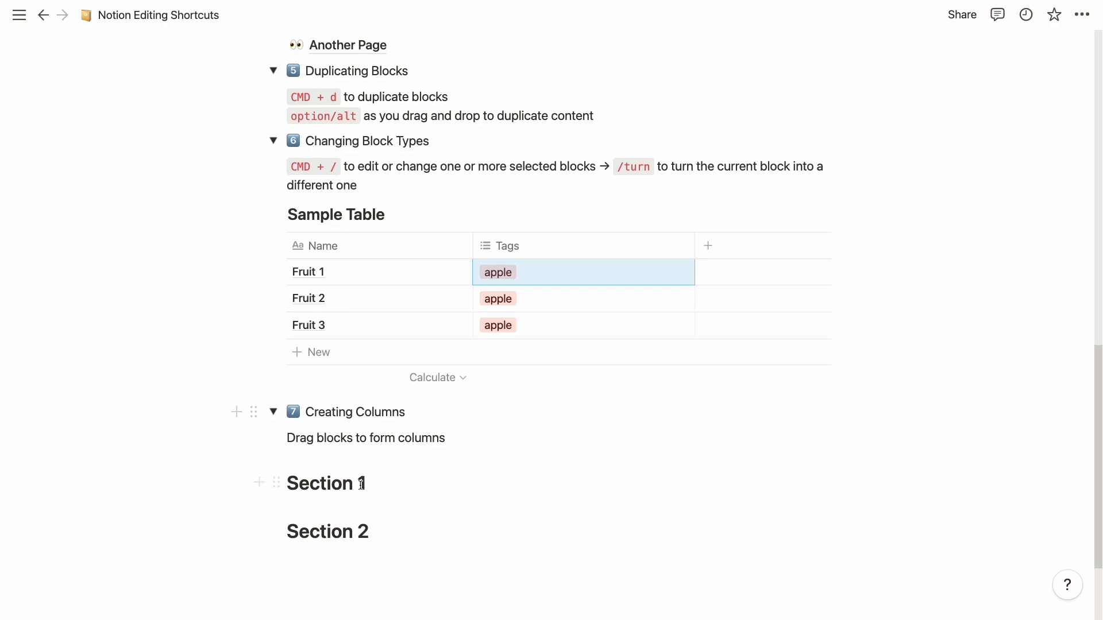
drag(277, 531, 857, 467)
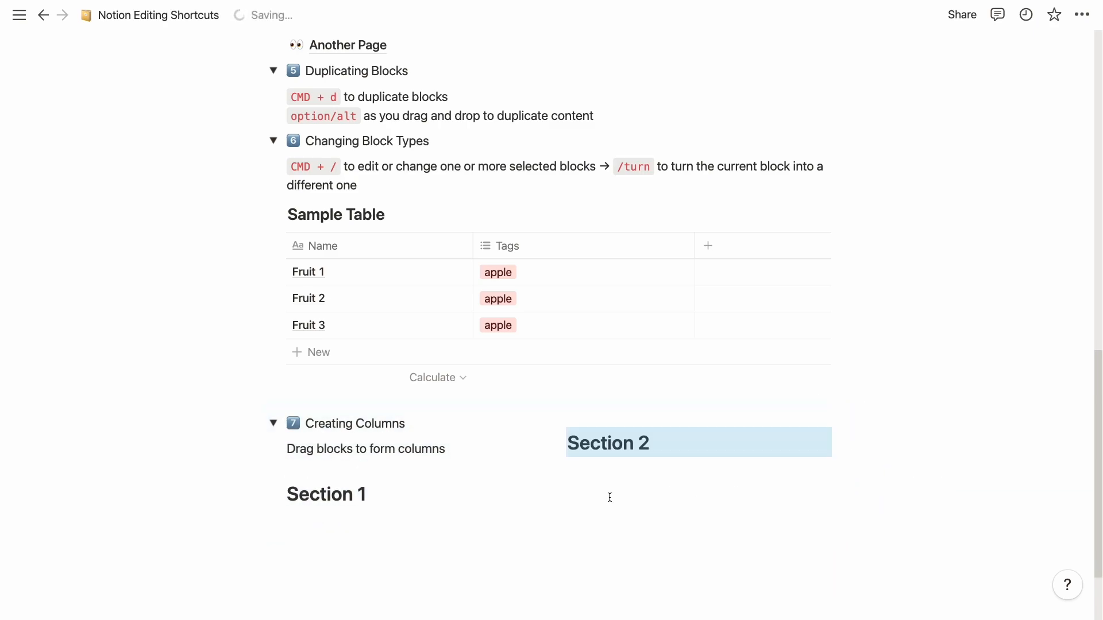
Step: Duplicate Section 1 twice, drag the copies into extra columns beside Section 2, and widen a column
click(331, 476)
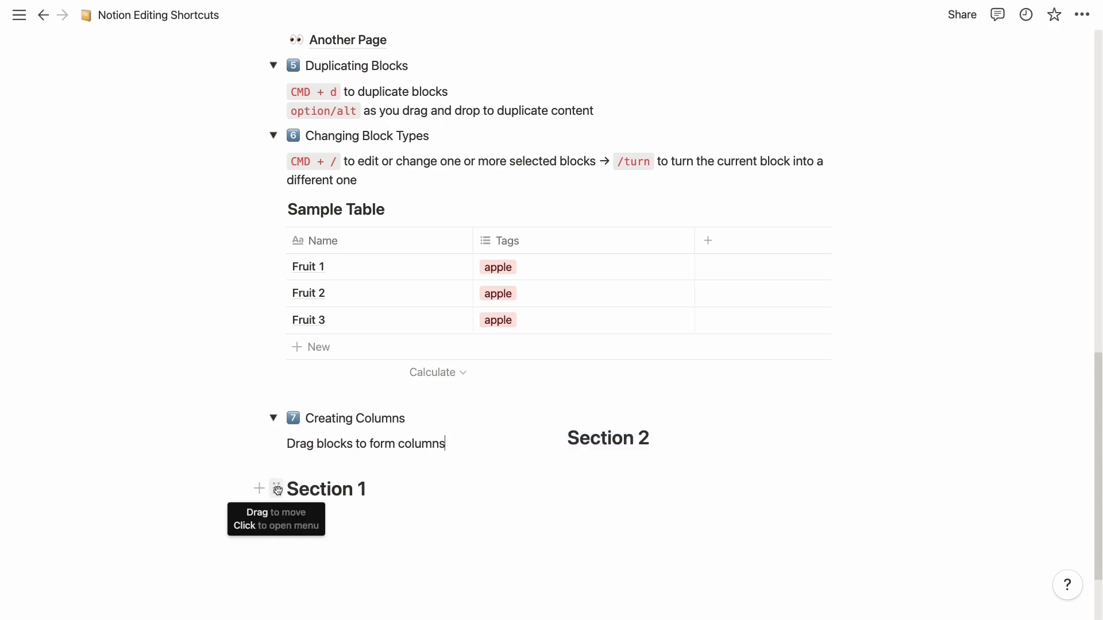
click(277, 490)
key(super+d)
key(super+d)
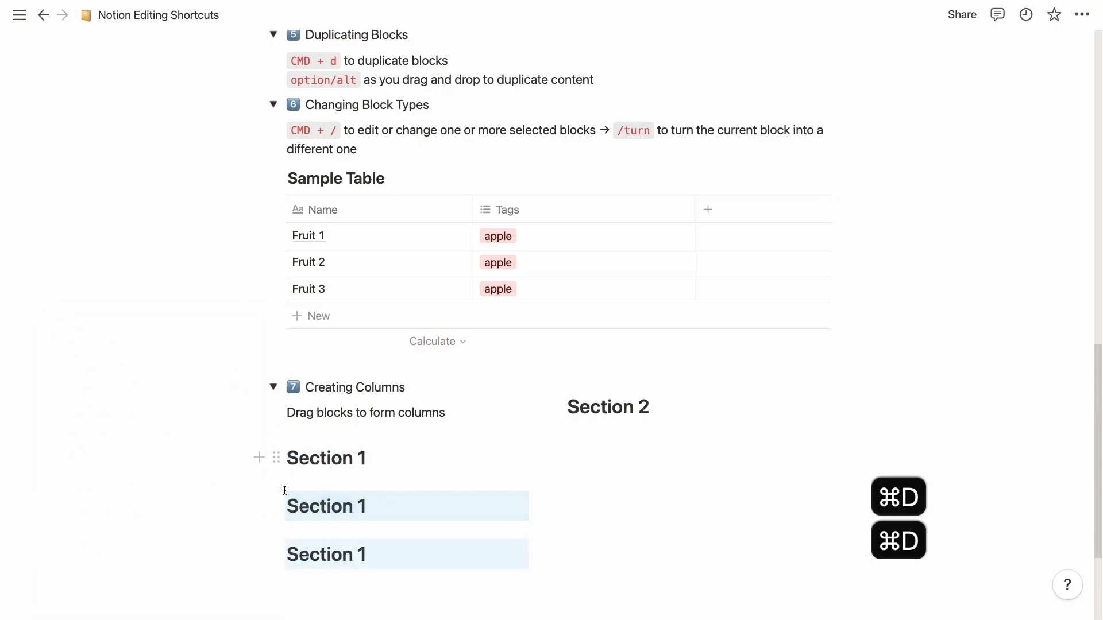
key(super+d)
drag(276, 458, 865, 373)
drag(277, 477, 867, 352)
drag(276, 496, 887, 362)
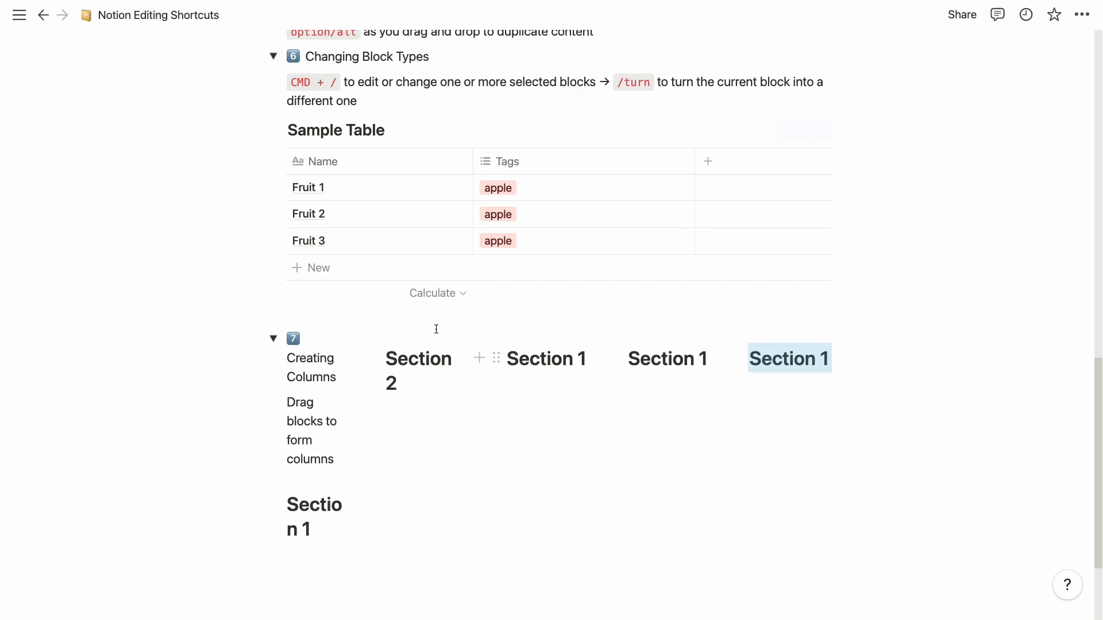
drag(364, 402, 394, 402)
Step: Undo the extra Section 1 columns, keep Section 2 beside the text, and narrow the left column
key(super+z)
key(super+z)
key(super+z)
key(super+z)
key(super+z)
key(super+z)
key(super+z)
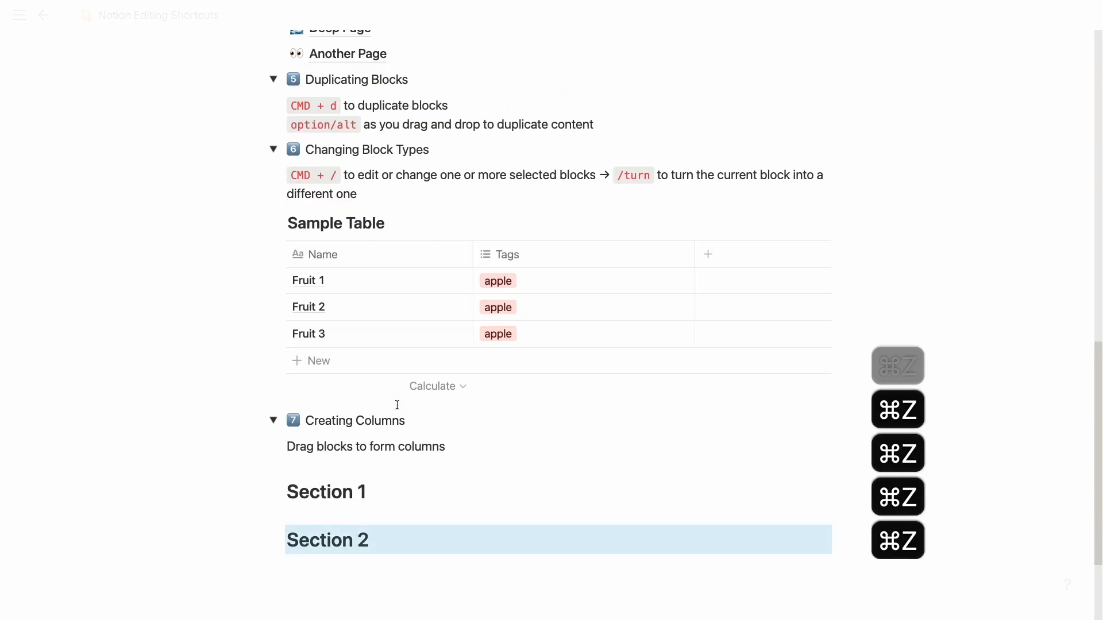
key(shift+super+z)
drag(545, 419, 468, 422)
Step: Outdent Section 1 out of the Creating Columns section onto its own line below it
scroll(578, 440, down, 1)
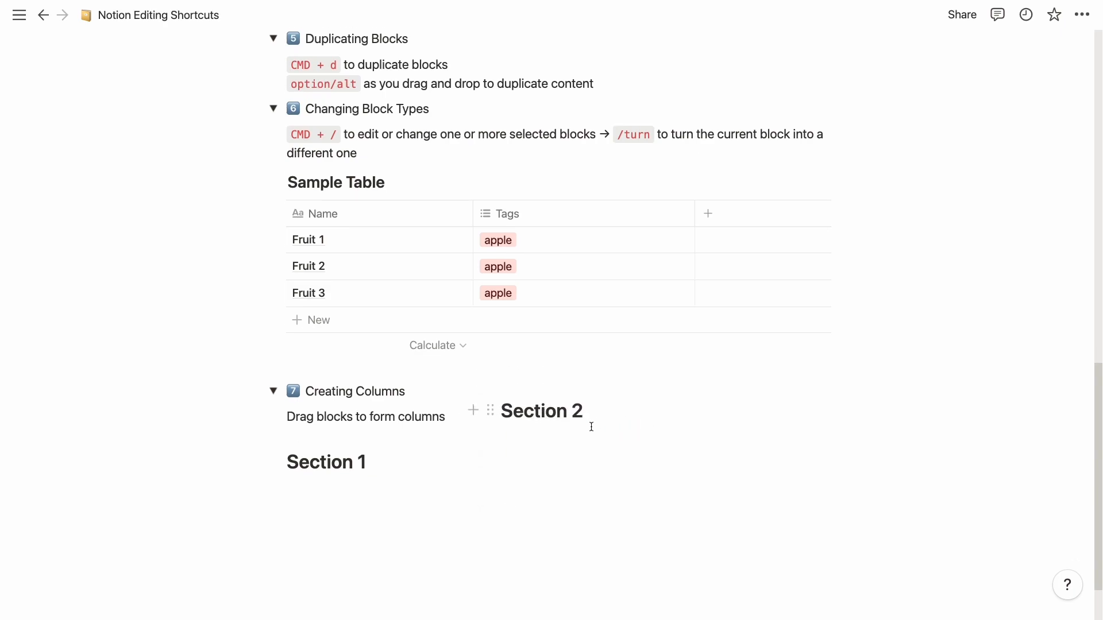
scroll(595, 413, down, 1)
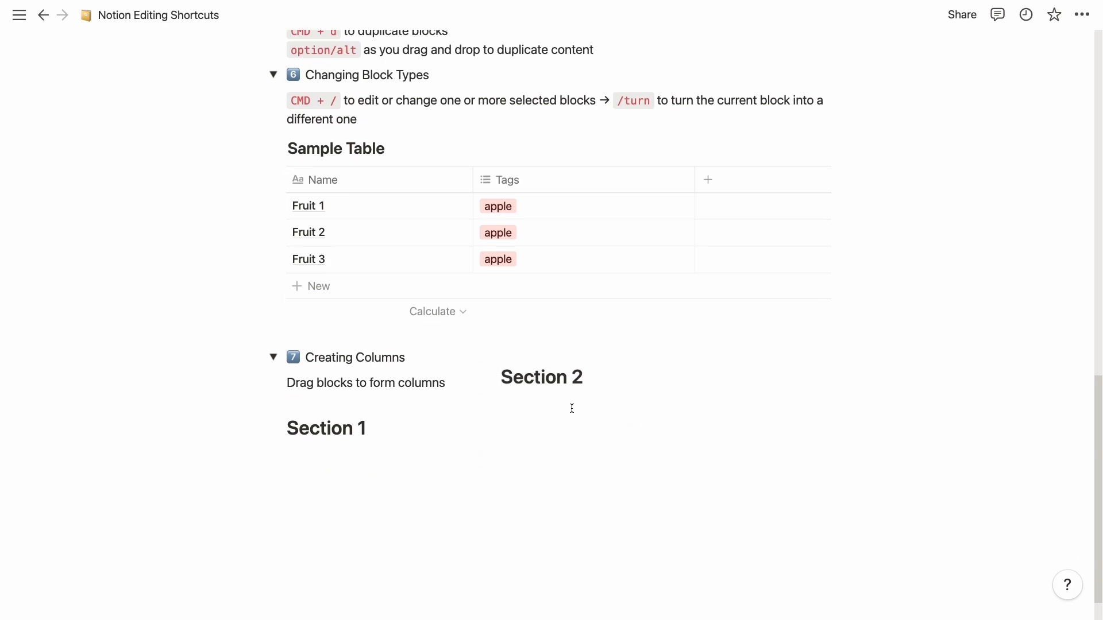
drag(315, 419, 301, 375)
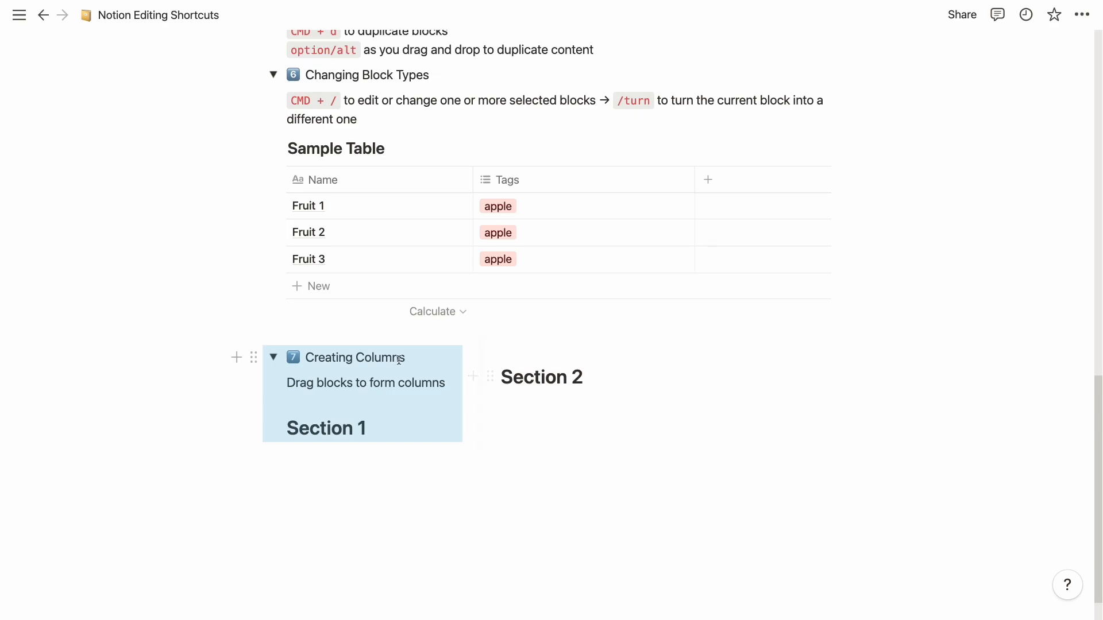
click(290, 428)
key(Return)
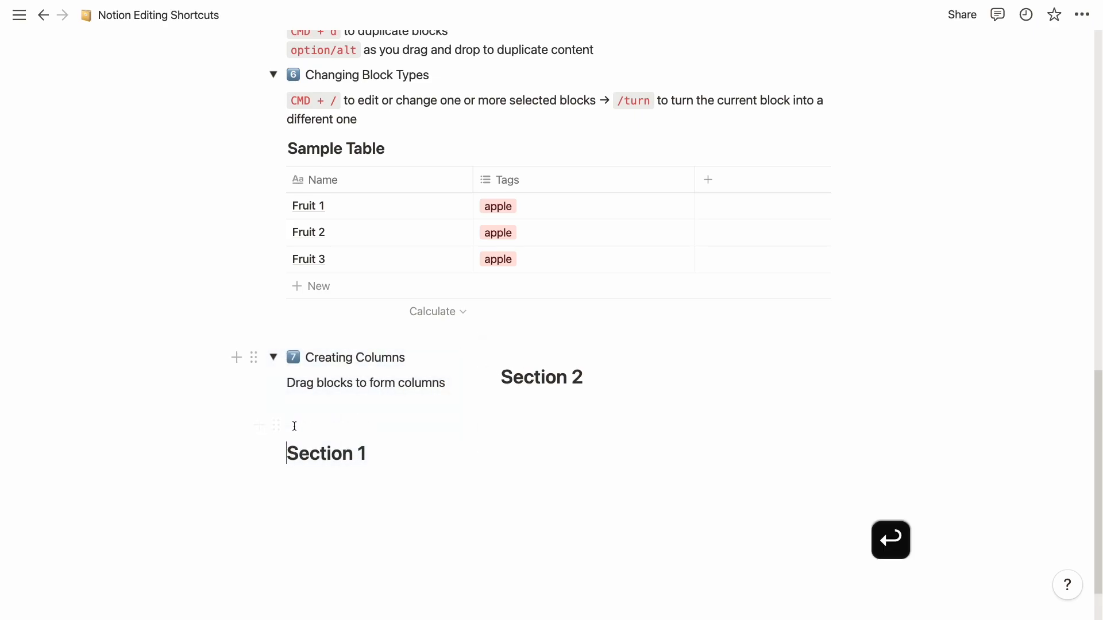
key(shift+Tab)
Step: Drag Section 2 beside Section 1 so the two headings form side-by-side columns
drag(489, 378, 871, 448)
click(363, 446)
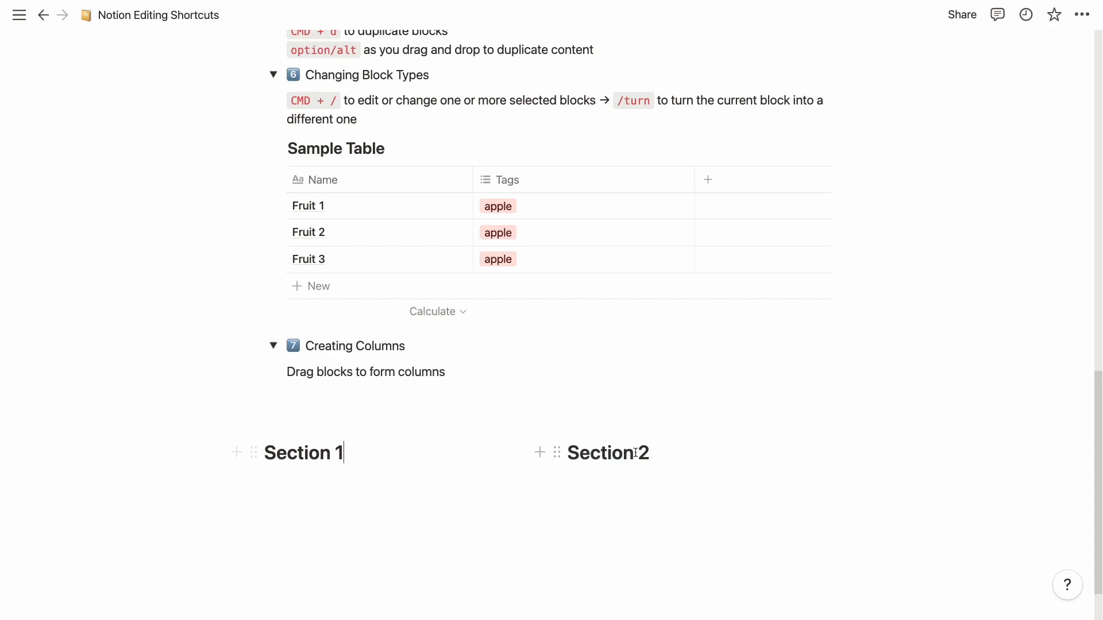
click(638, 453)
drag(404, 372, 365, 366)
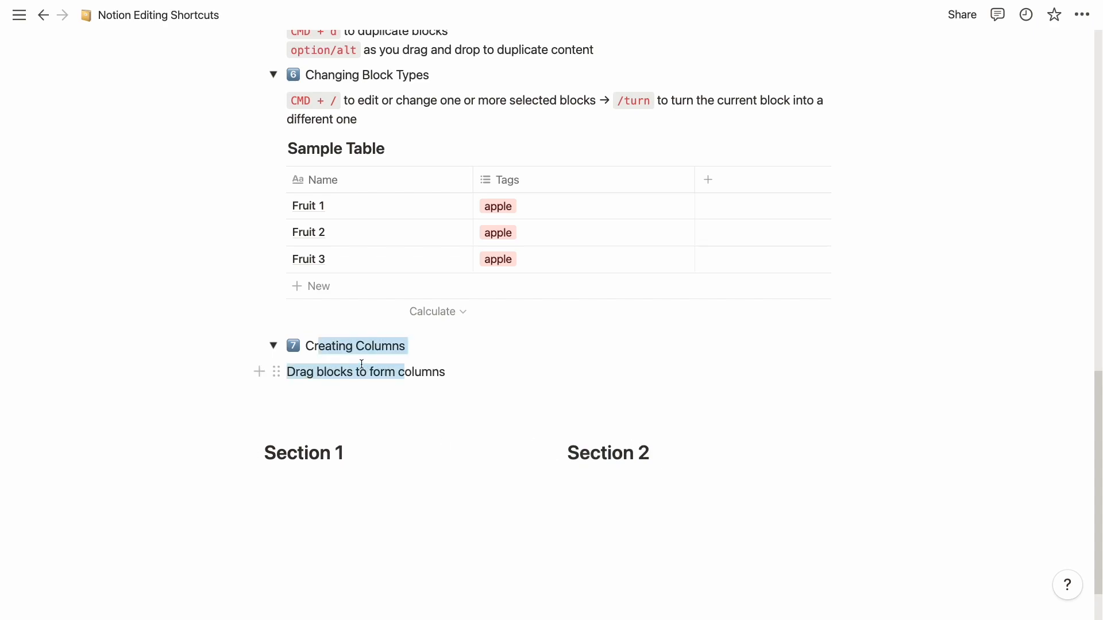
Step: Collapse all seven Editing and Moving Blocks toggles with Option+Cmd+T, leaving Section 1 and Section 2 below
scroll(361, 361, up, 8)
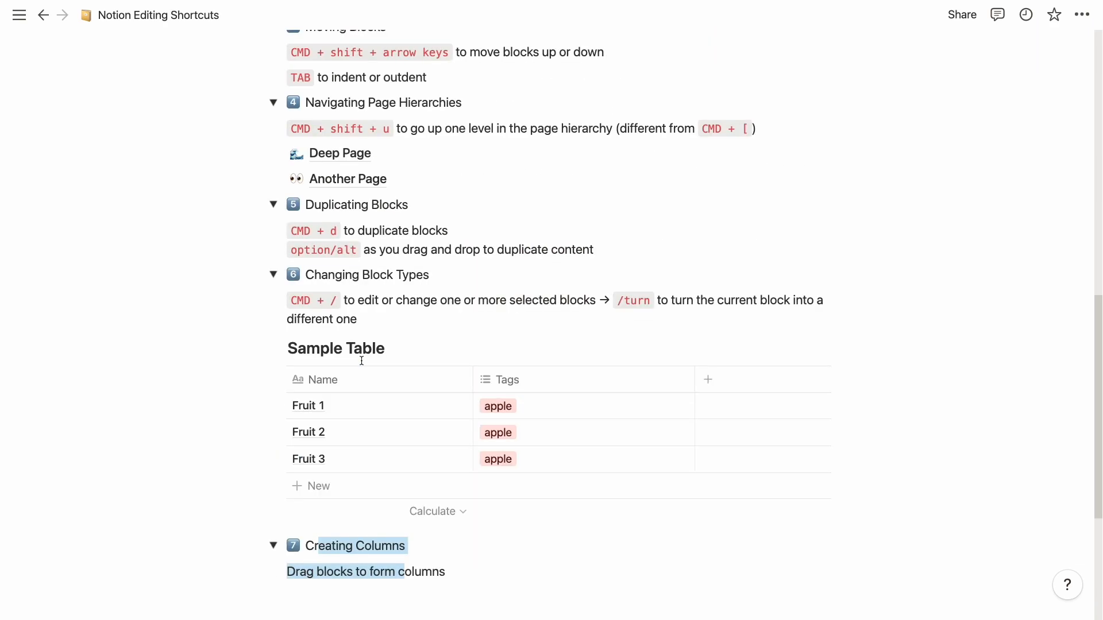
key(alt+super+t)
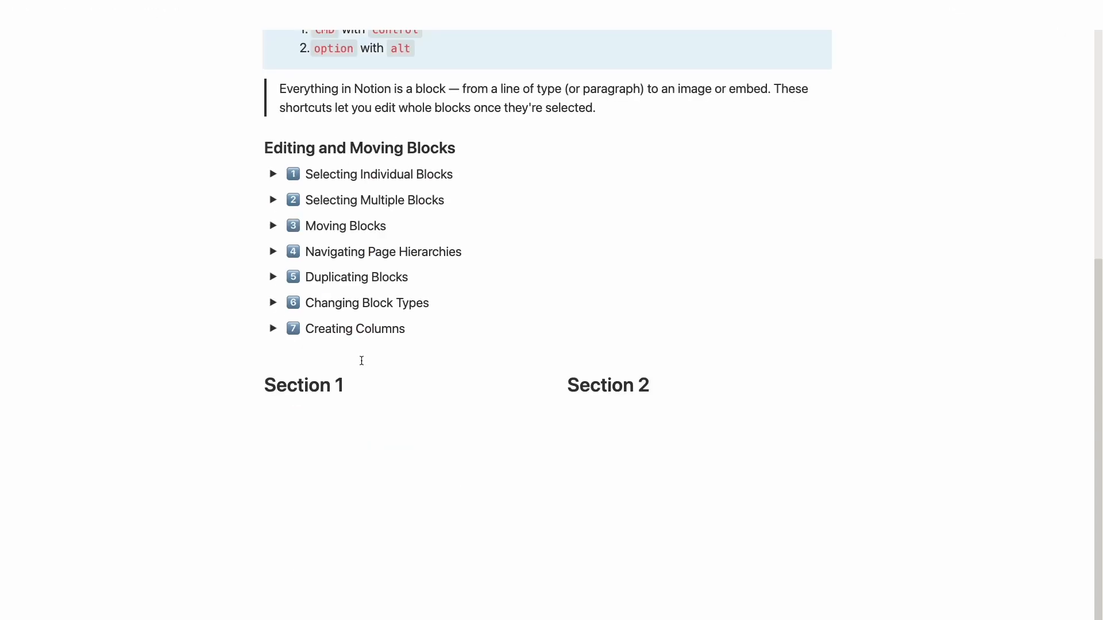
scroll(361, 361, up, 4)
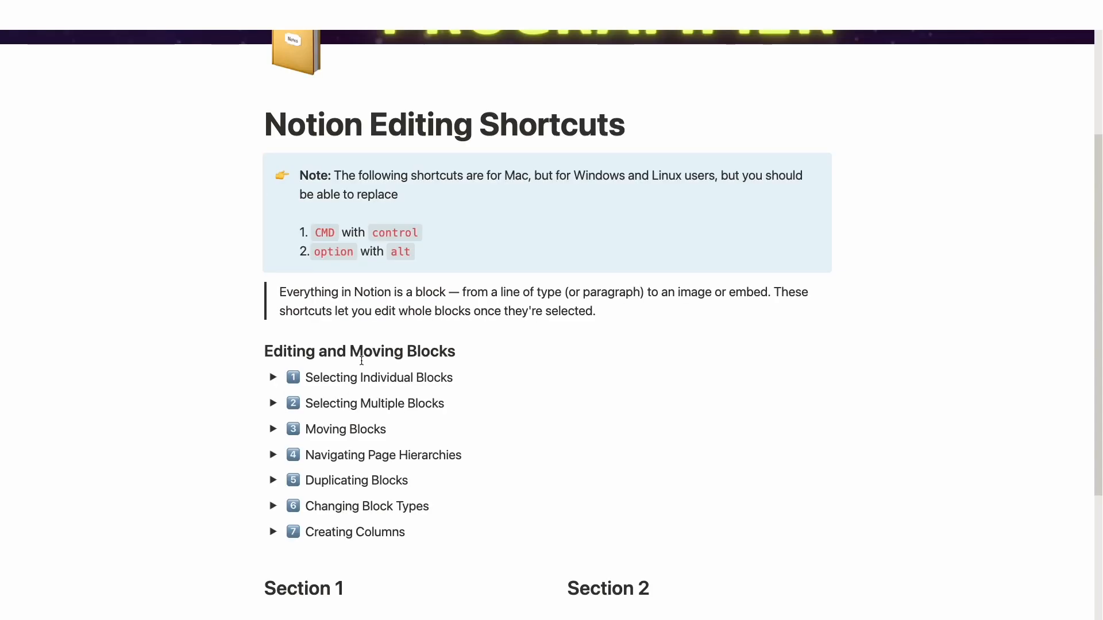